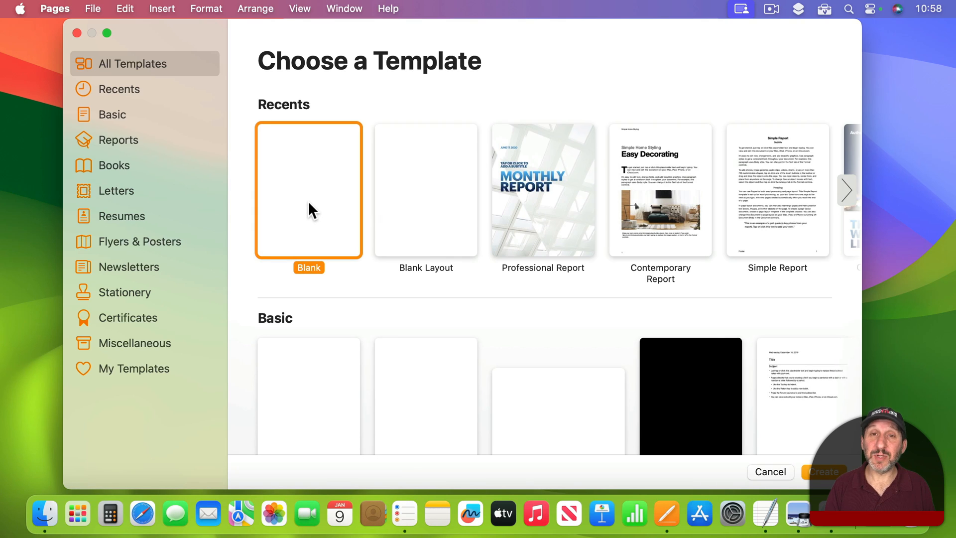
# Create a new document from the Blank template and paste the copied placeholder paragraphs into it.
pyautogui.doubleClick(309, 201)
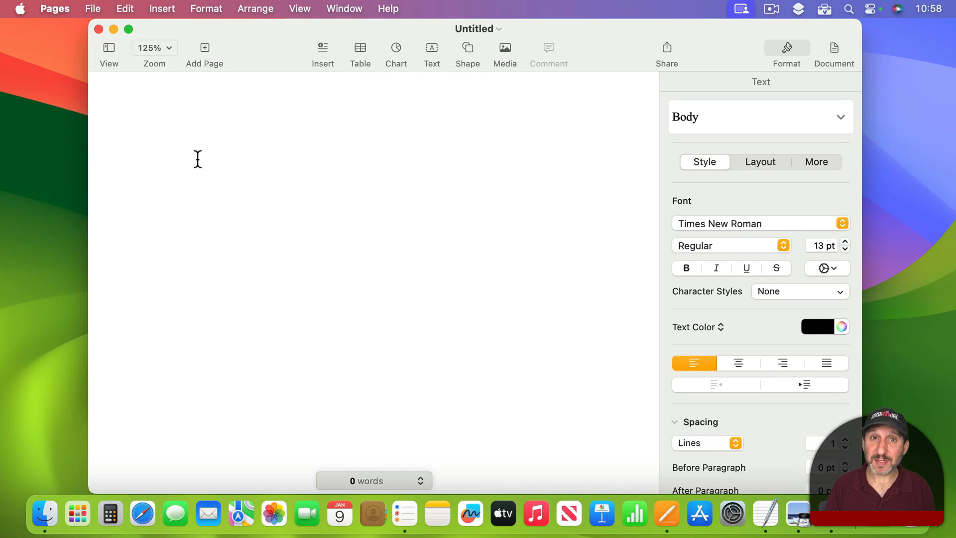
pyautogui.press('super+v')
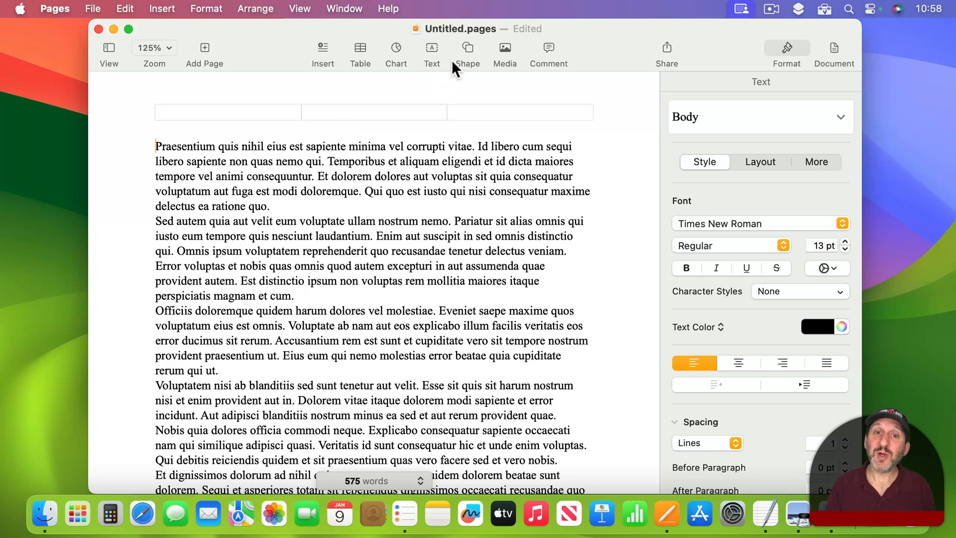
# Insert a basic square shape and move it down into the middle of the second paragraph.
pyautogui.click(468, 48)
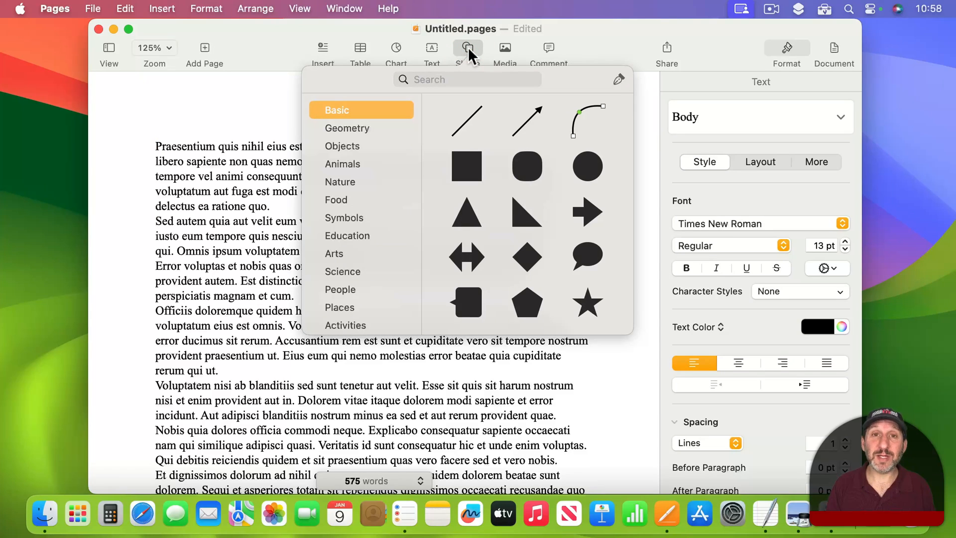
pyautogui.click(472, 163)
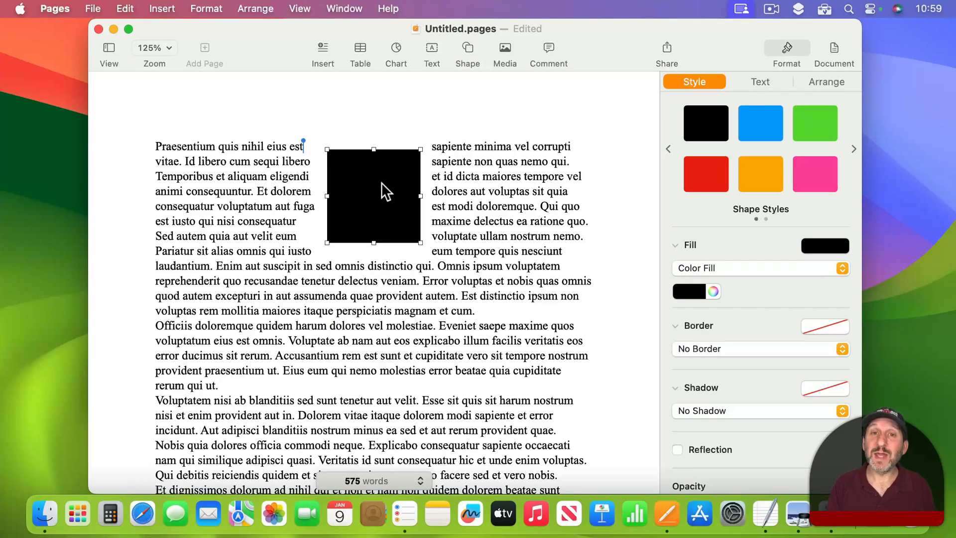
pyautogui.moveTo(372, 183); pyautogui.dragTo(379, 250)
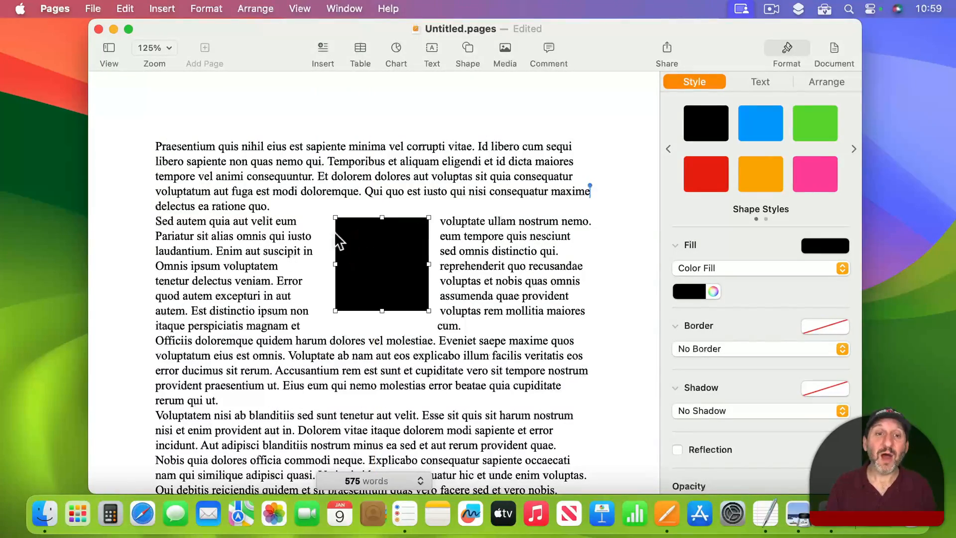
# Add two blank lines above the first paragraph to test how the square follows the text, and remove them again.
pyautogui.click(155, 147)
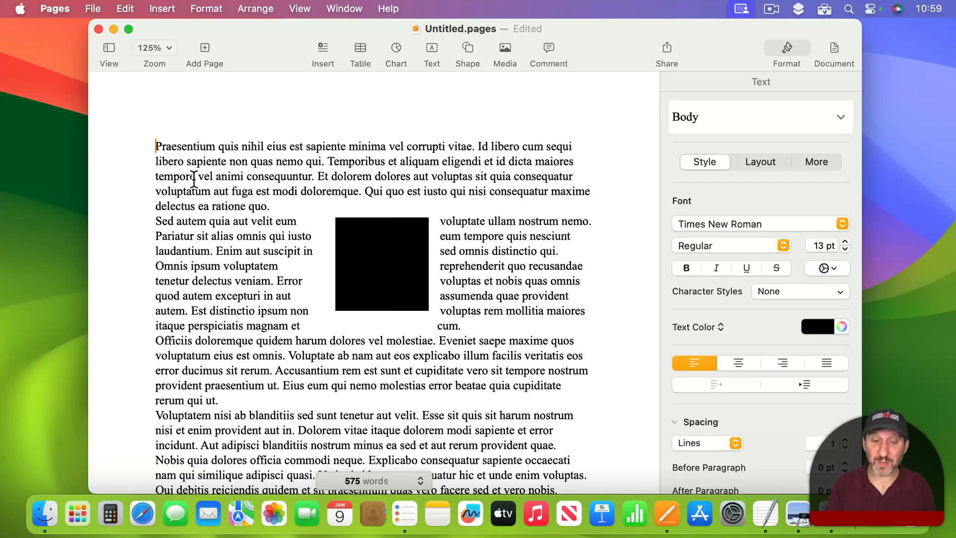
pyautogui.press('Return')
pyautogui.press('Return')
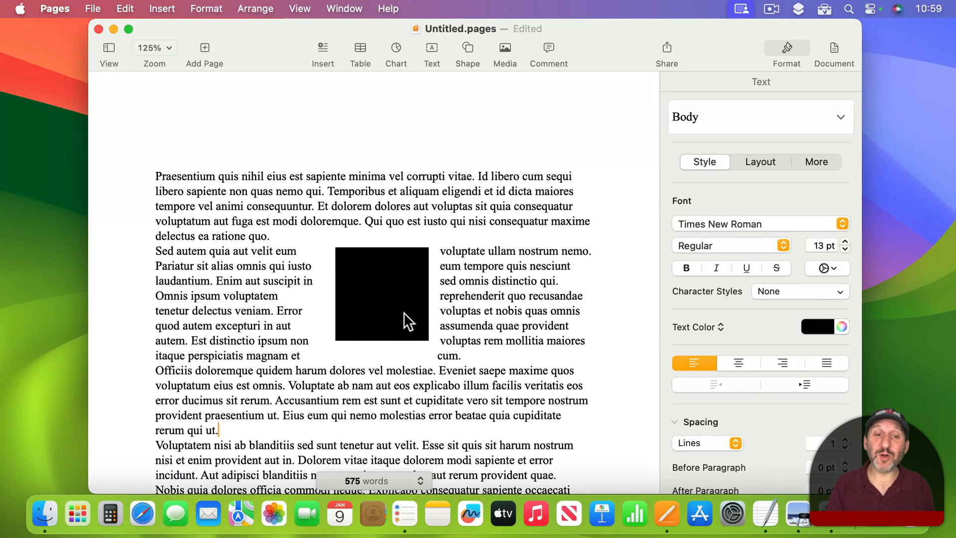
pyautogui.click(152, 177)
pyautogui.press('BackSpace')
pyautogui.press('BackSpace')
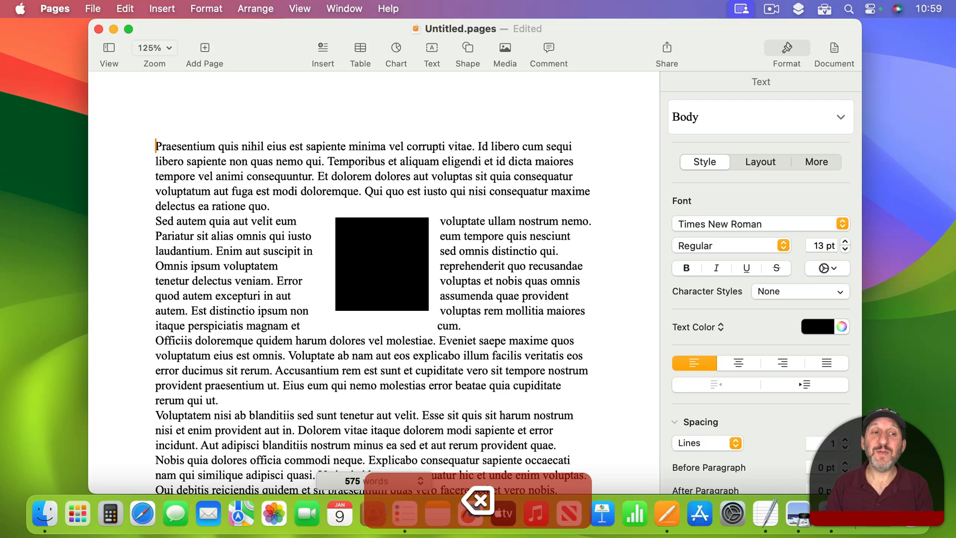
# Move the square up and down between paragraphs, ending centred horizontally at about X 3.56 in, Y 1.96 in.
pyautogui.click(391, 256)
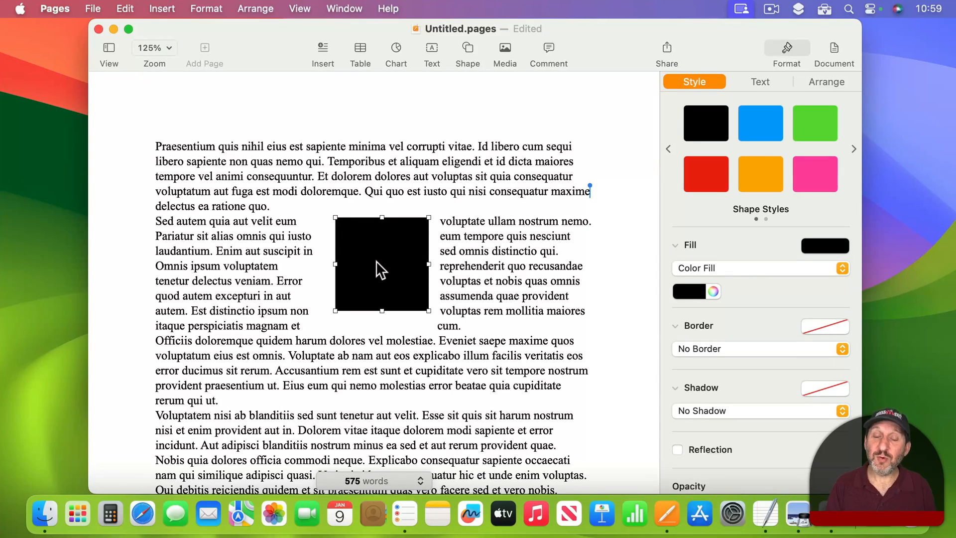
pyautogui.moveTo(376, 261); pyautogui.dragTo(402, 261)
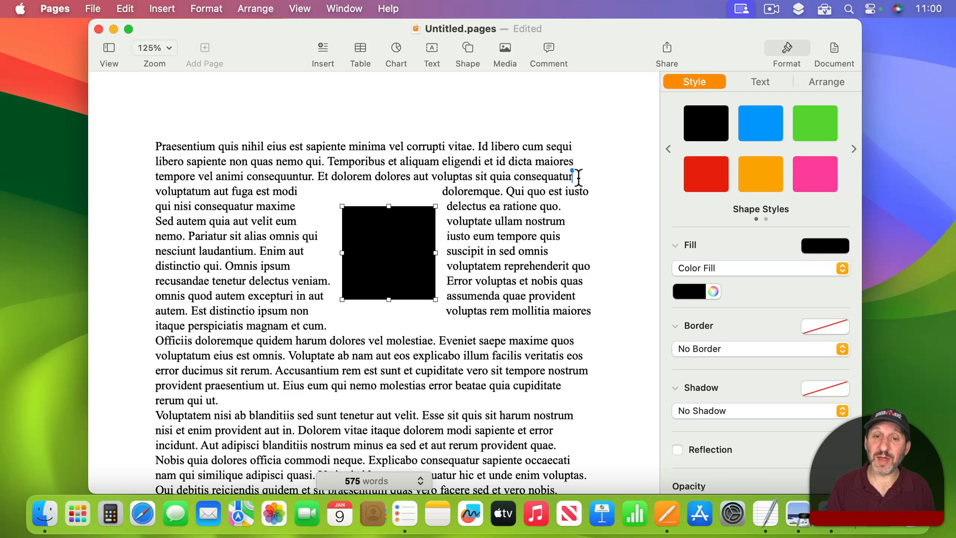
pyautogui.moveTo(413, 255); pyautogui.dragTo(404, 321)
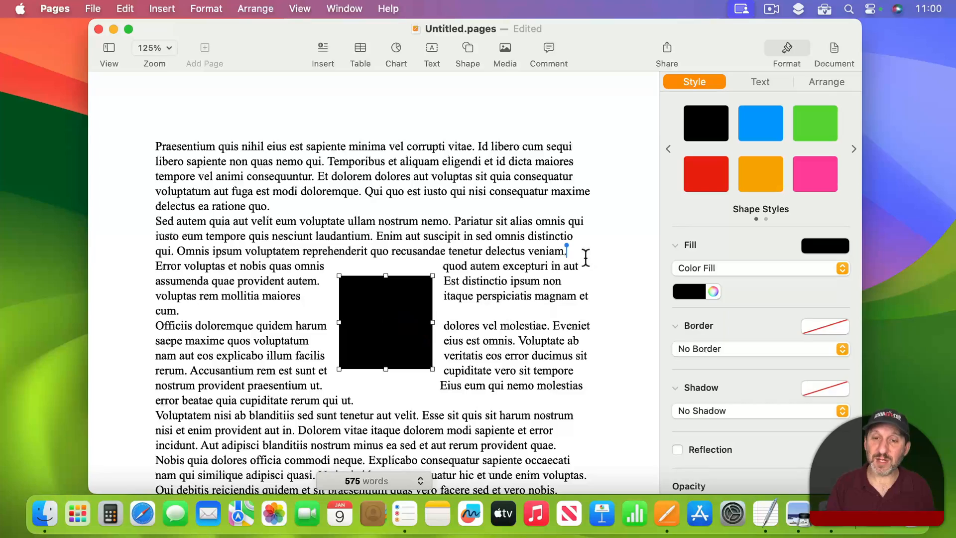
pyautogui.click(569, 252)
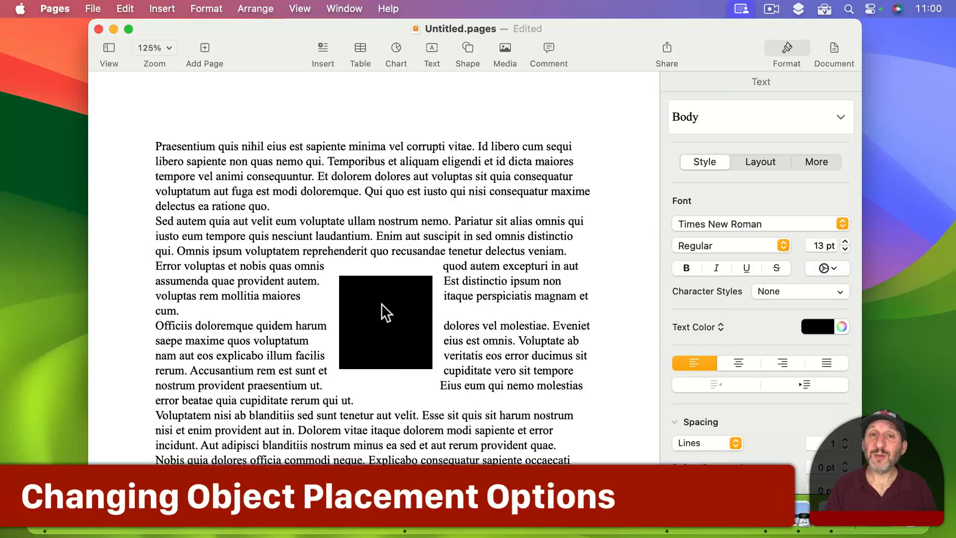
pyautogui.moveTo(381, 303)
pyautogui.mouseDown()
pyautogui.moveTo(408, 251)
pyautogui.moveTo(342, 237)
pyautogui.moveTo(375, 230)
pyautogui.mouseUp()
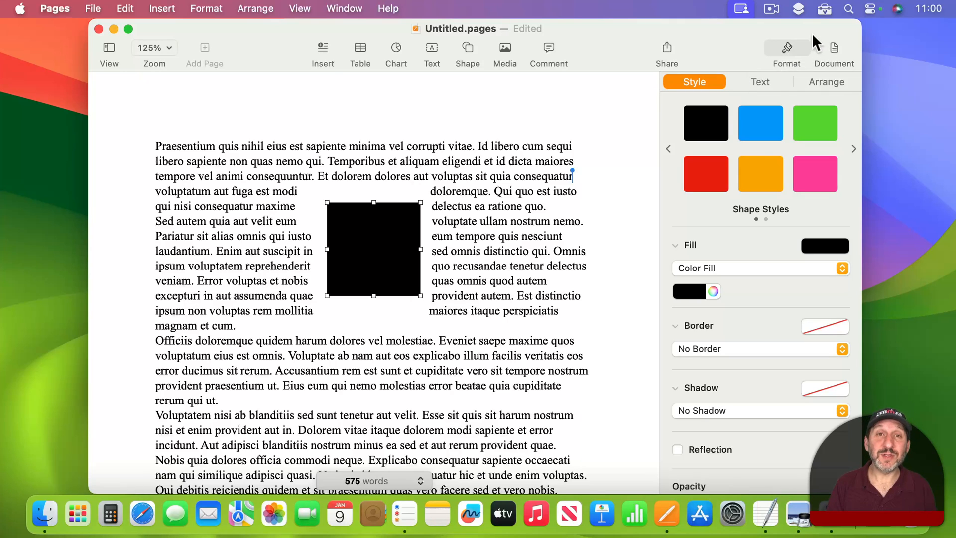
# Test the Stay on Page placement for the square with blank lines above the first paragraph, and return it to Move with Text.
pyautogui.click(824, 80)
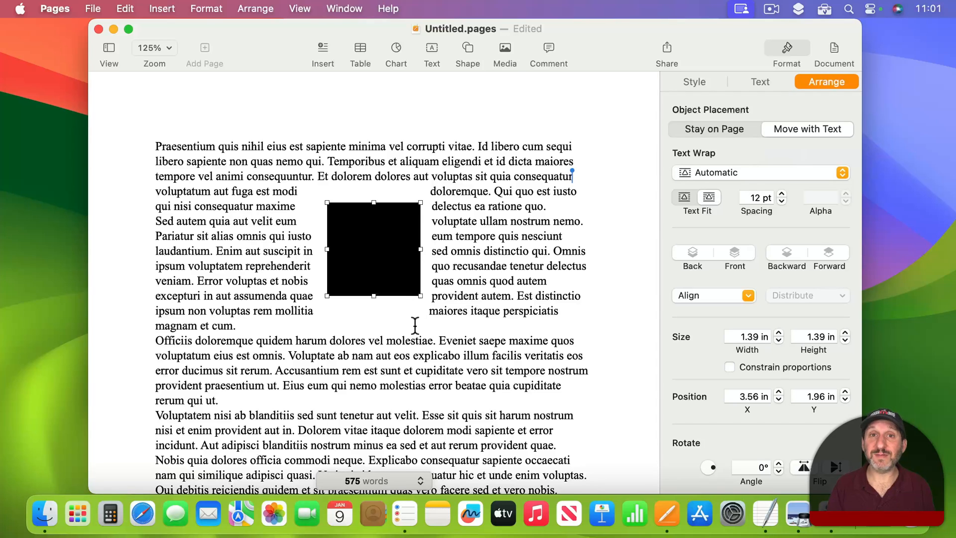
pyautogui.click(719, 129)
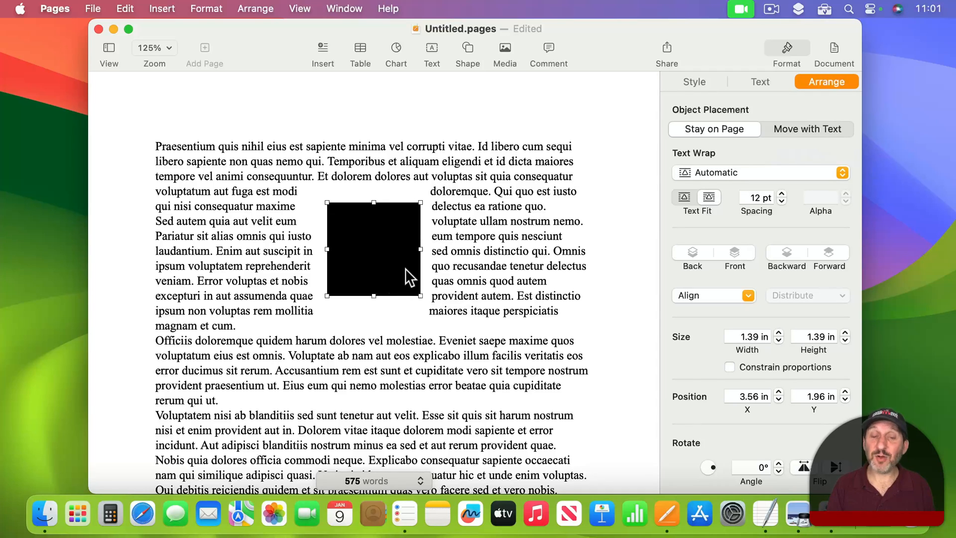
pyautogui.click(155, 147)
pyautogui.press('Return')
pyautogui.press('Return')
pyautogui.press('Return')
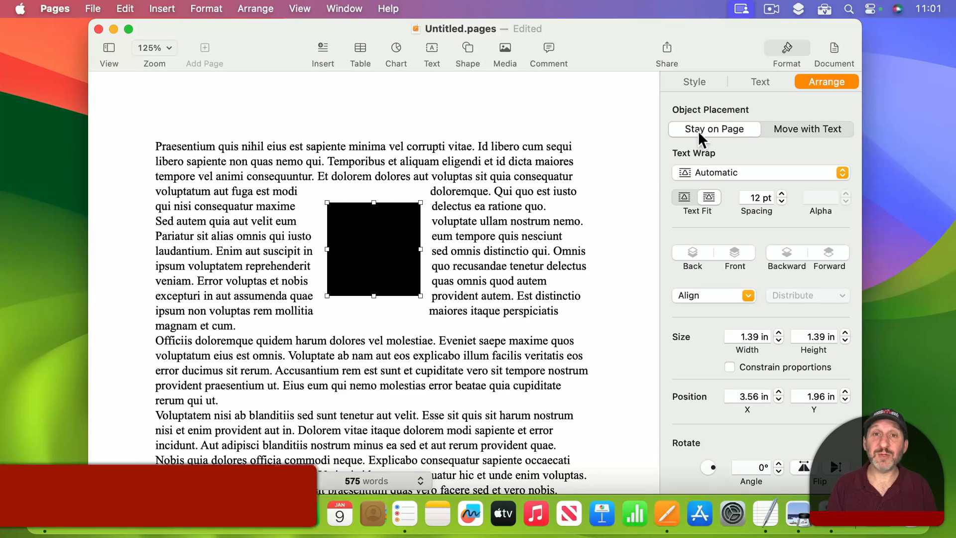
pyautogui.click(802, 129)
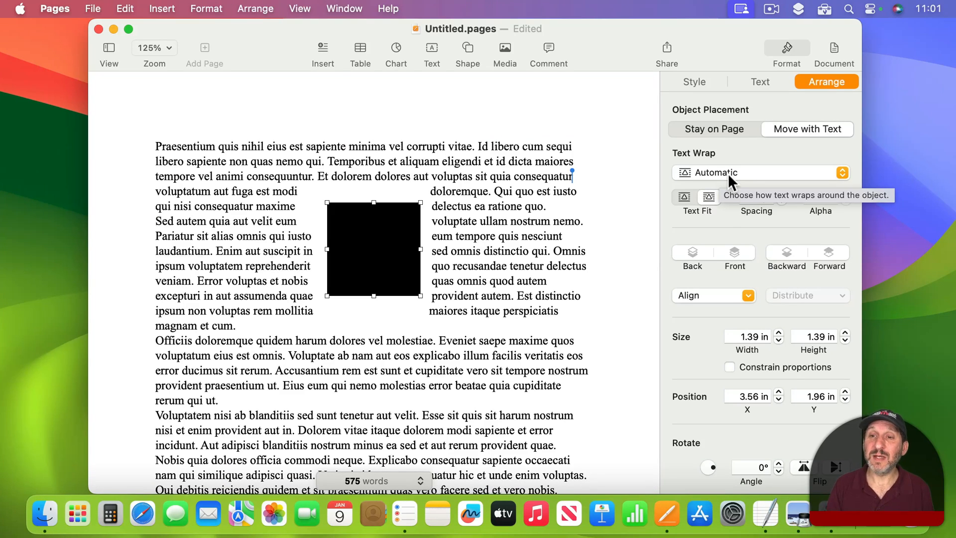
# Set the square's text wrap to Around and shift it slightly to about X 3.41 in, Y 1.94 in.
pyautogui.click(729, 173)
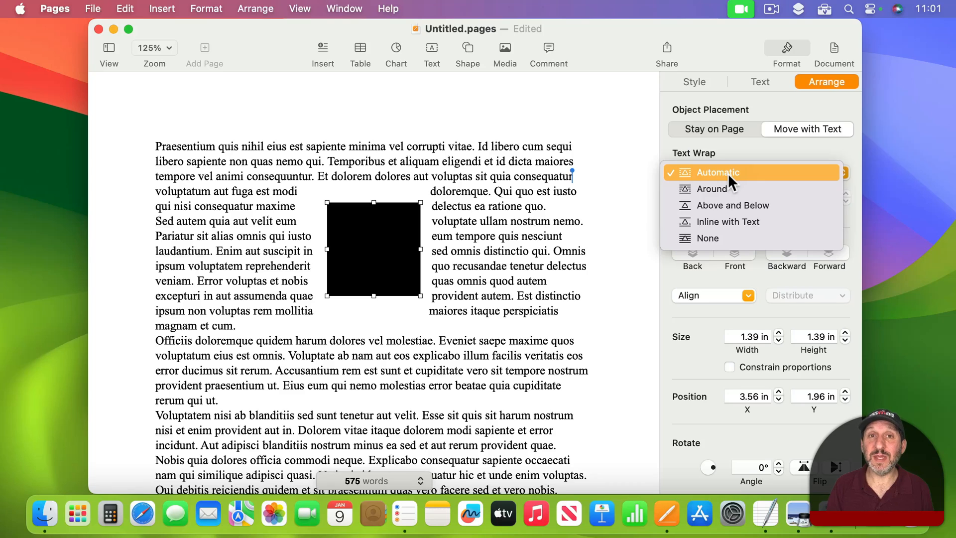
pyautogui.click(711, 189)
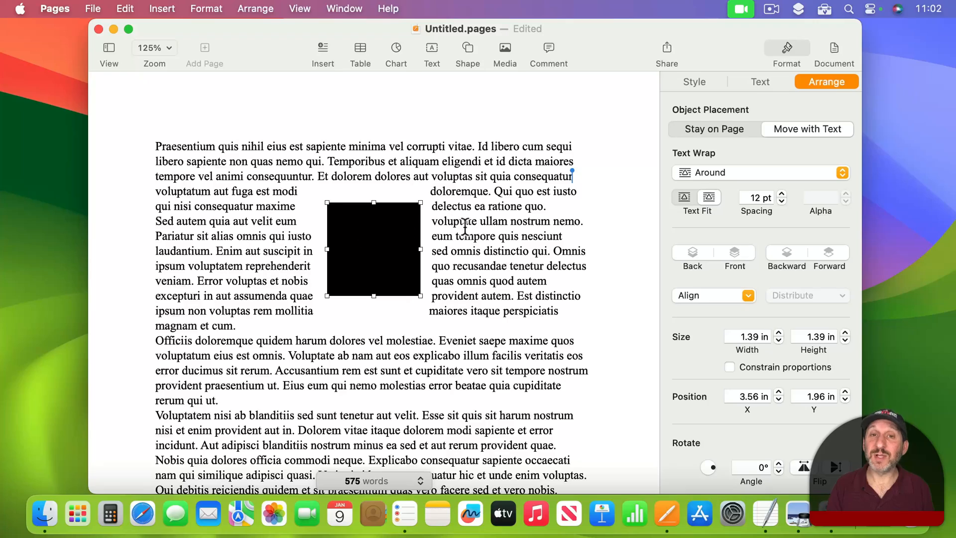
pyautogui.moveTo(389, 236)
pyautogui.mouseDown()
pyautogui.moveTo(322, 238)
pyautogui.moveTo(456, 235)
pyautogui.moveTo(362, 235)
pyautogui.moveTo(381, 235)
pyautogui.mouseUp()
# Change the square's text wrap to Above and Below and re-centre it at about X 3.56 in, Y 1.98 in.
pyautogui.click(704, 169)
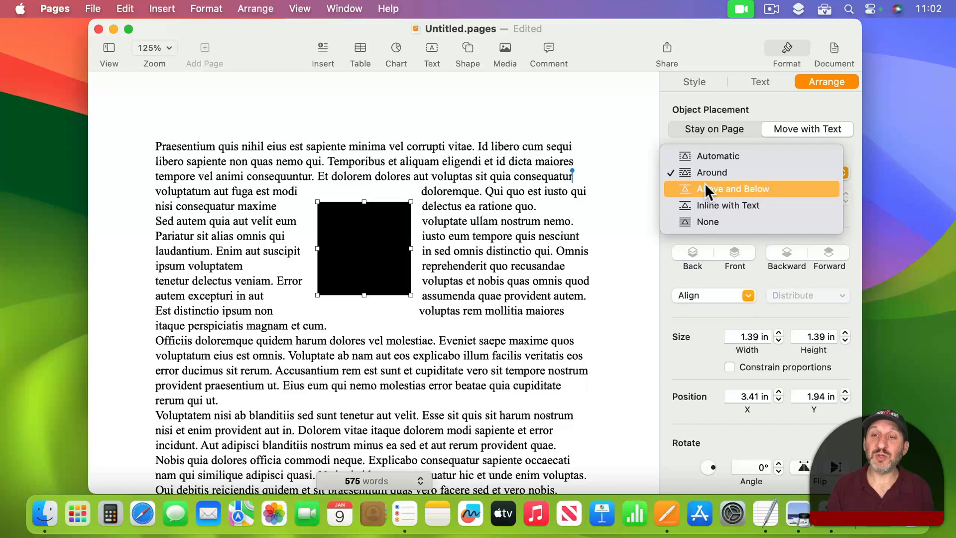
pyautogui.click(705, 183)
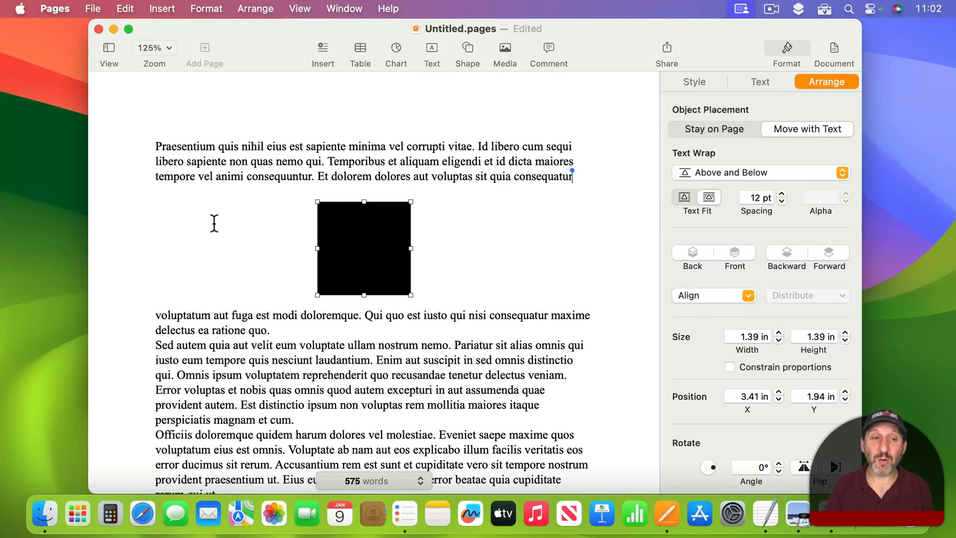
pyautogui.moveTo(361, 251); pyautogui.dragTo(382, 252)
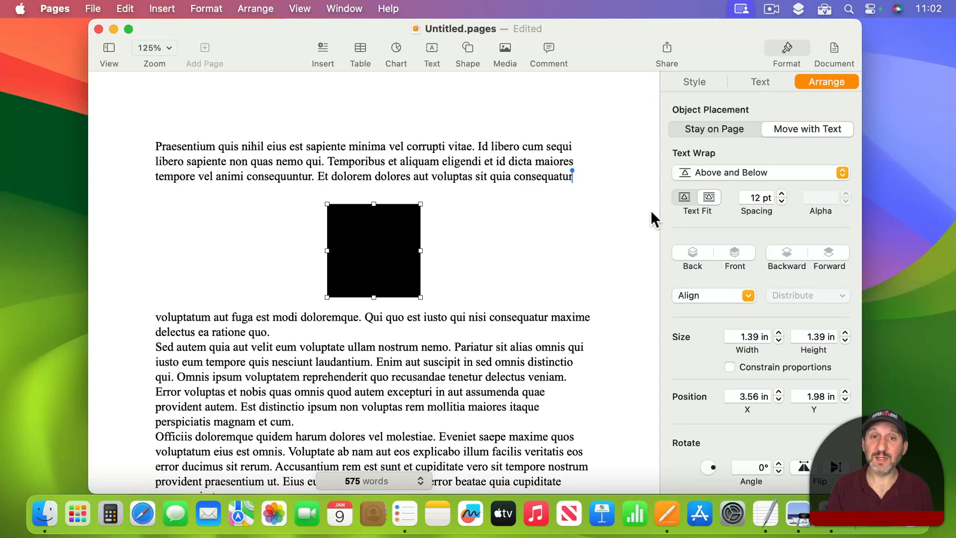
# Switch the square's text wrap to Automatic, compare it with Around, and return to Automatic.
pyautogui.click(709, 174)
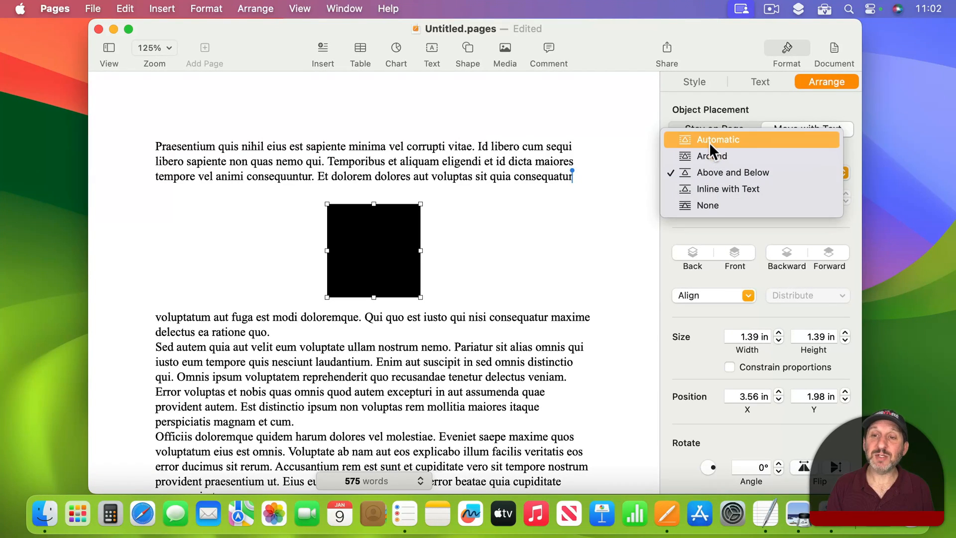
pyautogui.click(709, 139)
pyautogui.click(725, 170)
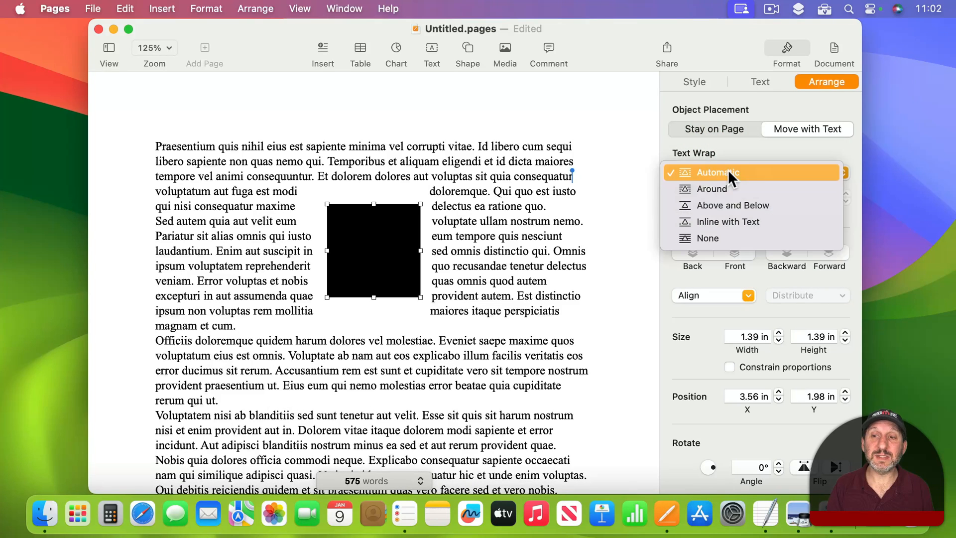
pyautogui.click(727, 188)
pyautogui.click(722, 174)
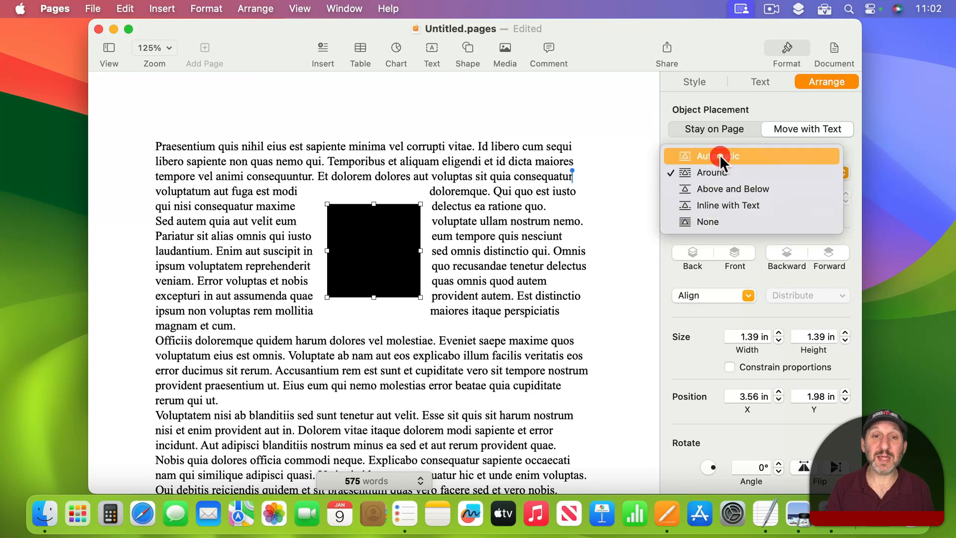
pyautogui.click(720, 154)
# Widen the square to about 2.37 in and move it against the text's left margin at about X 1 in, Y 1.9 in.
pyautogui.moveTo(421, 250); pyautogui.dragTo(487, 250)
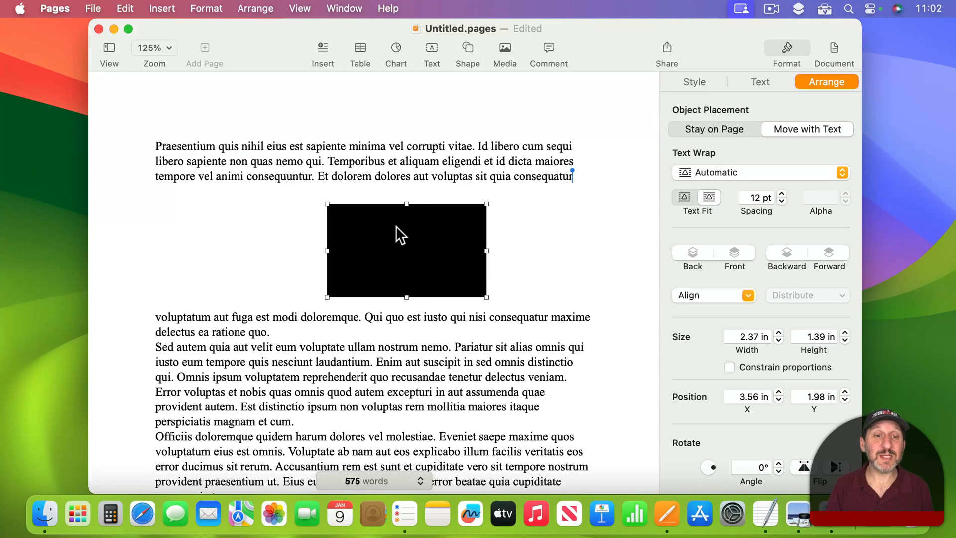
pyautogui.click(718, 172)
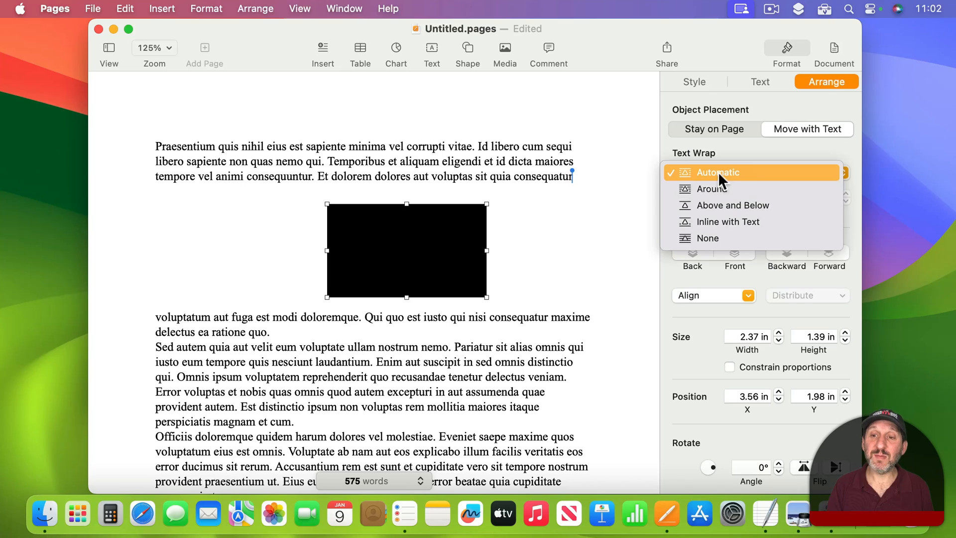
pyautogui.click(421, 250)
pyautogui.moveTo(421, 250); pyautogui.dragTo(252, 246)
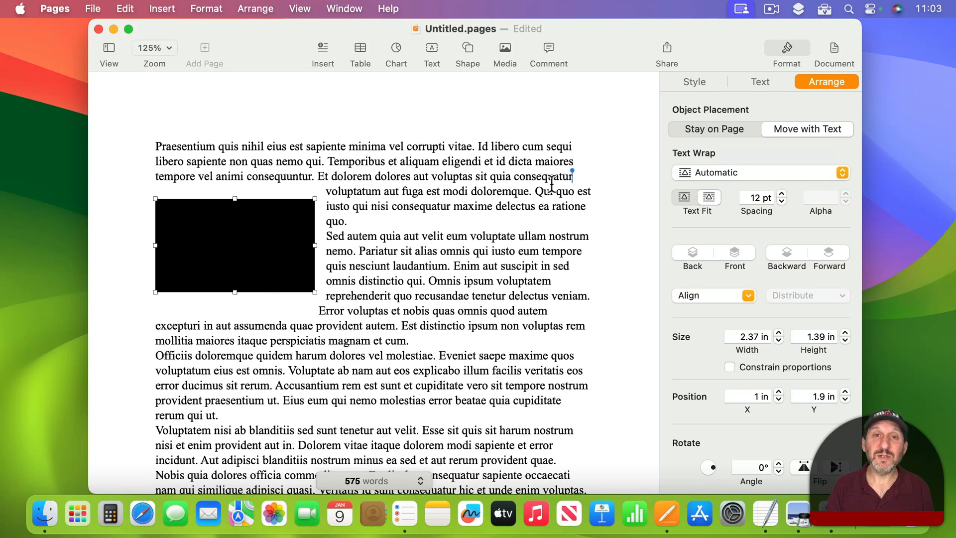
# Try the Around text wrap on the rectangle at the left margin and set it back to Automatic.
pyautogui.click(717, 169)
pyautogui.click(718, 183)
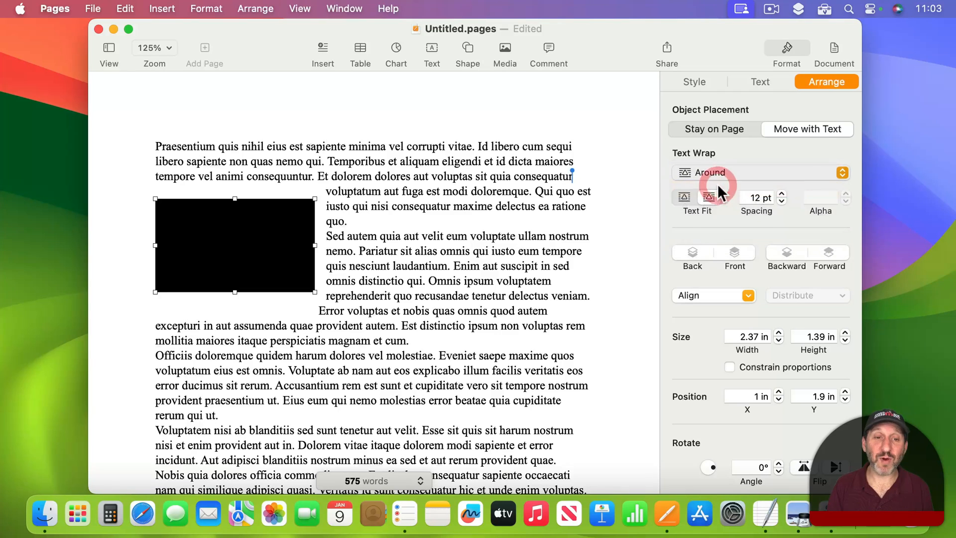
pyautogui.click(709, 170)
pyautogui.click(710, 156)
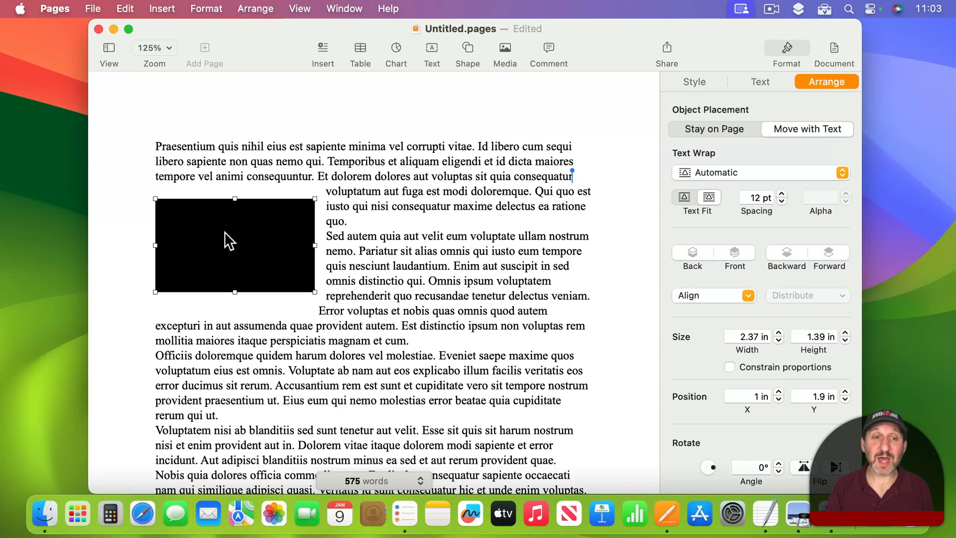
# Set the rectangle's text wrap to None and place it over the second paragraph at about X 3.18 in, Y 2.26 in.
pyautogui.moveTo(226, 232); pyautogui.dragTo(363, 222)
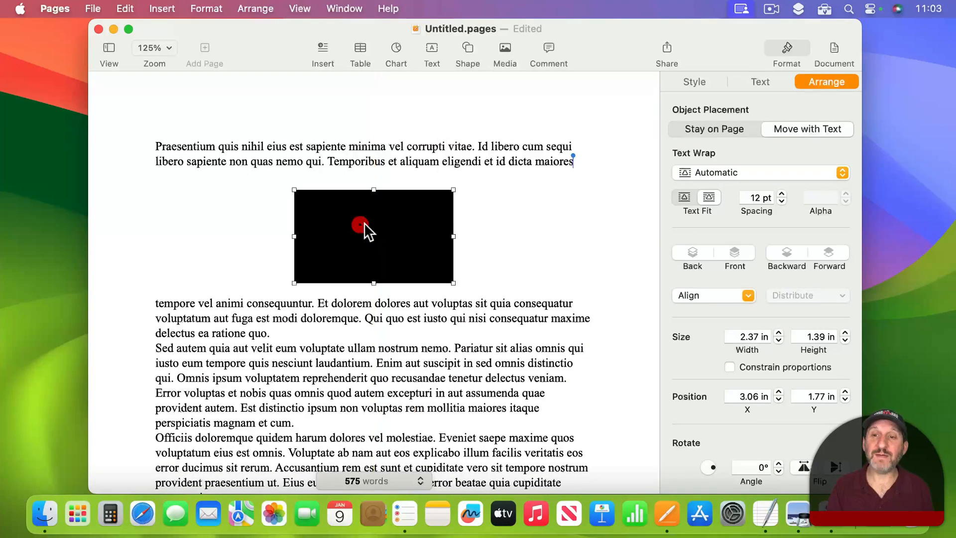
pyautogui.click(710, 173)
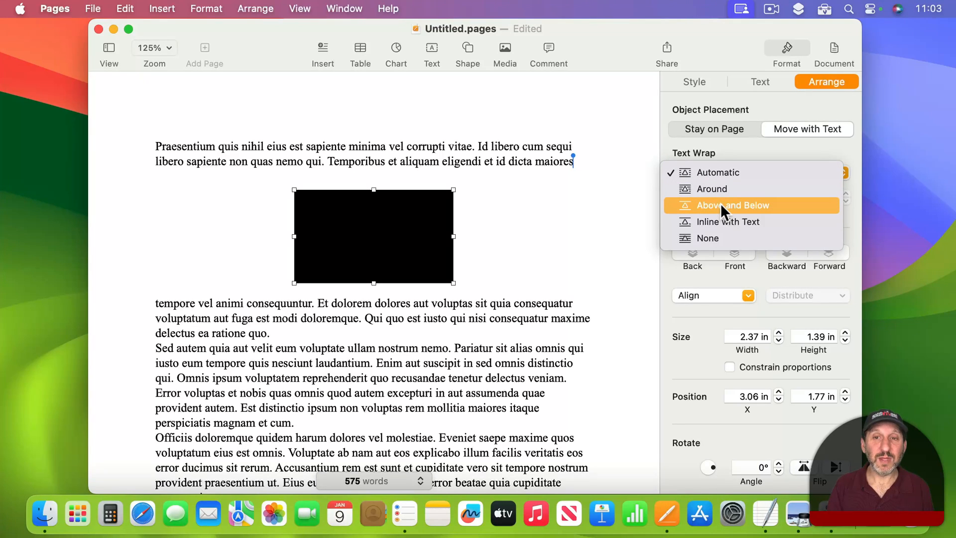
pyautogui.click(700, 237)
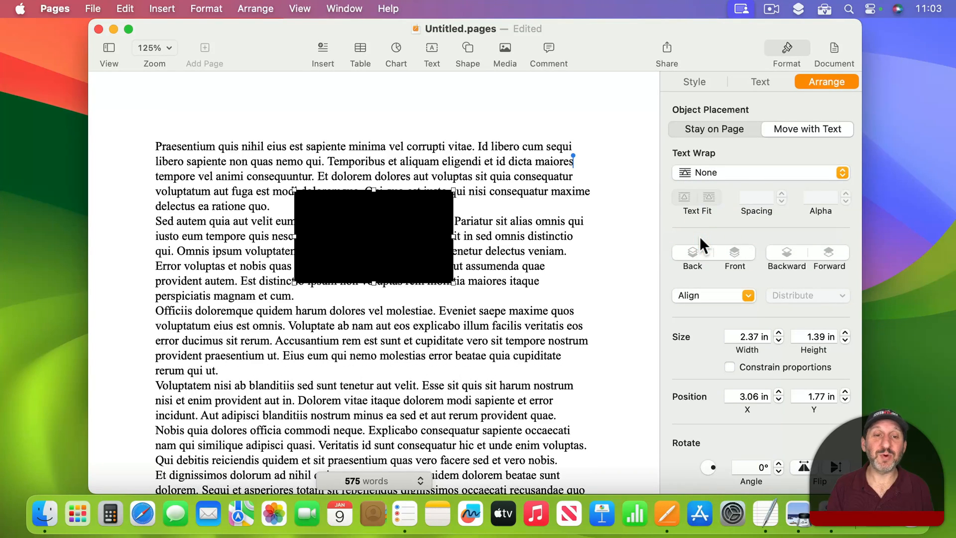
pyautogui.moveTo(405, 241); pyautogui.dragTo(382, 265)
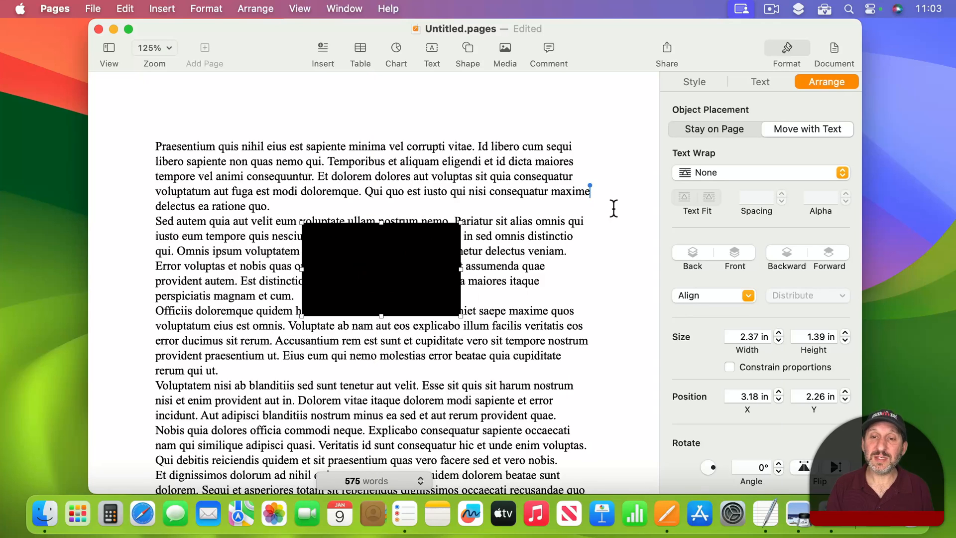
# Add blank lines above the first paragraph to test whether the rectangle moves with the text, and remove them again.
pyautogui.click(159, 147)
pyautogui.press('Return')
pyautogui.press('Return')
pyautogui.press('Return')
pyautogui.press('BackSpace')
pyautogui.press('BackSpace')
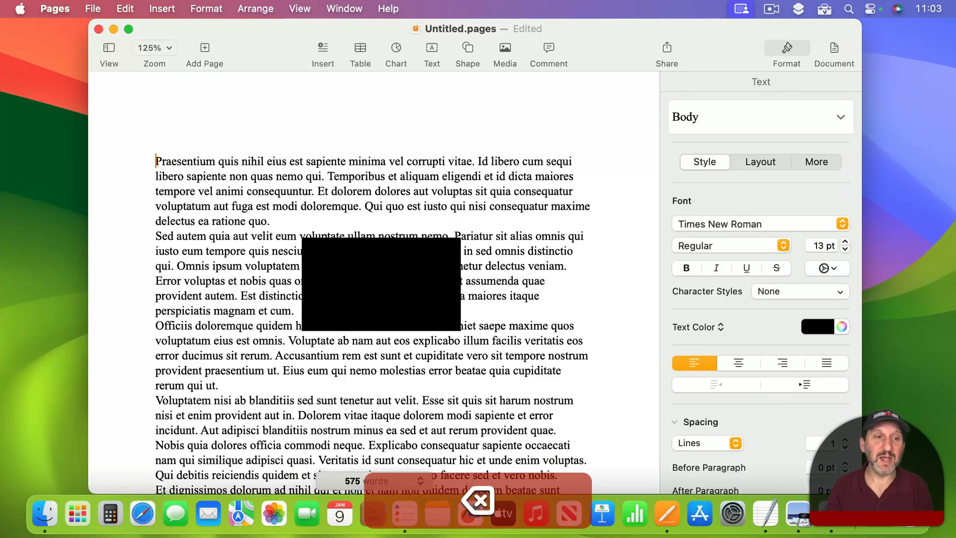
pyautogui.press('BackSpace')
# Set the rectangle's text wrap to Inline with Text and place it after "doloremque." in the first paragraph.
pyautogui.moveTo(377, 271)
pyautogui.mouseDown()
pyautogui.moveTo(403, 259)
pyautogui.moveTo(391, 262)
pyautogui.mouseUp()
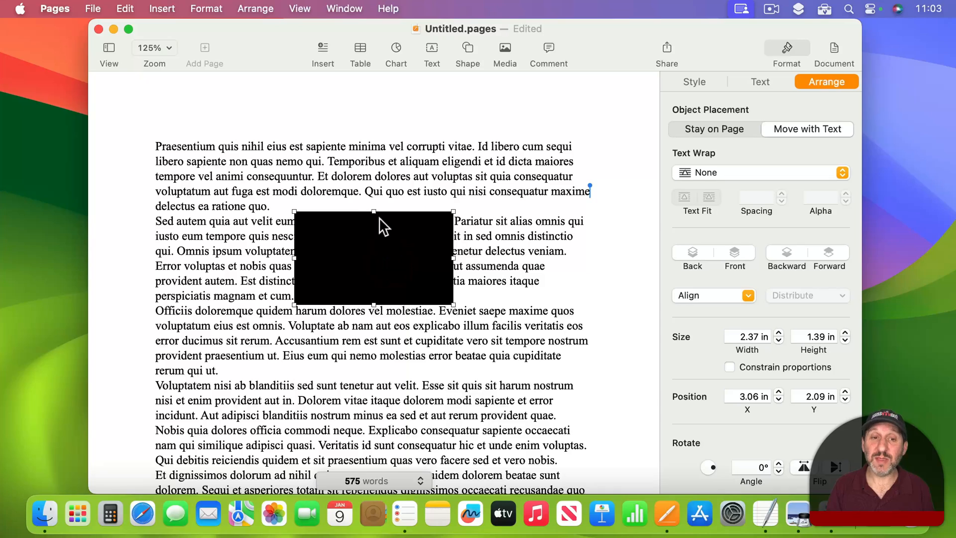
pyautogui.click(762, 173)
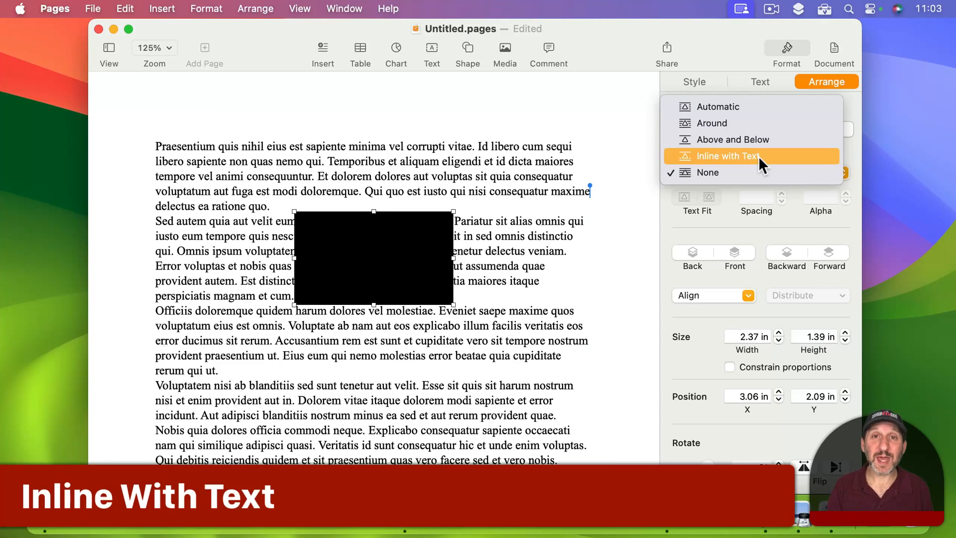
pyautogui.click(554, 200)
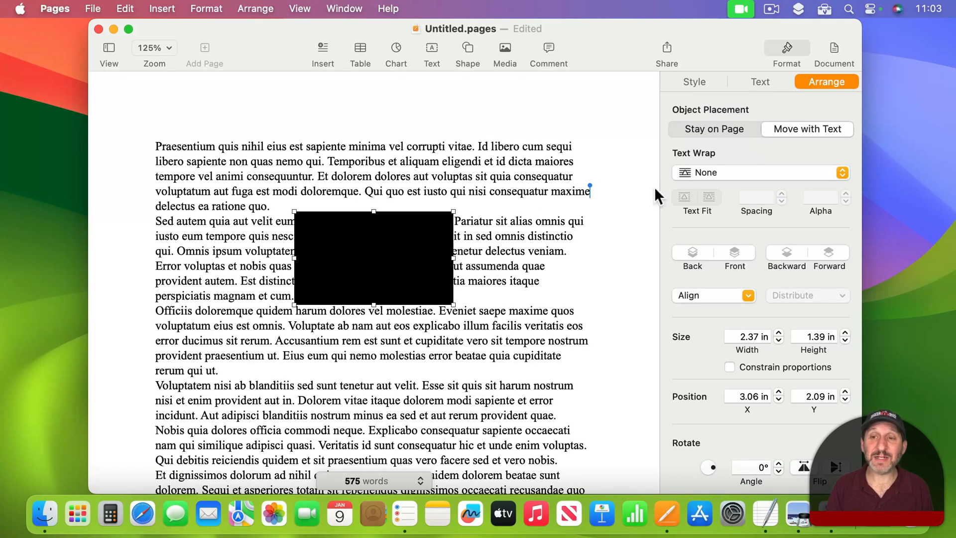
pyautogui.click(708, 169)
pyautogui.click(709, 159)
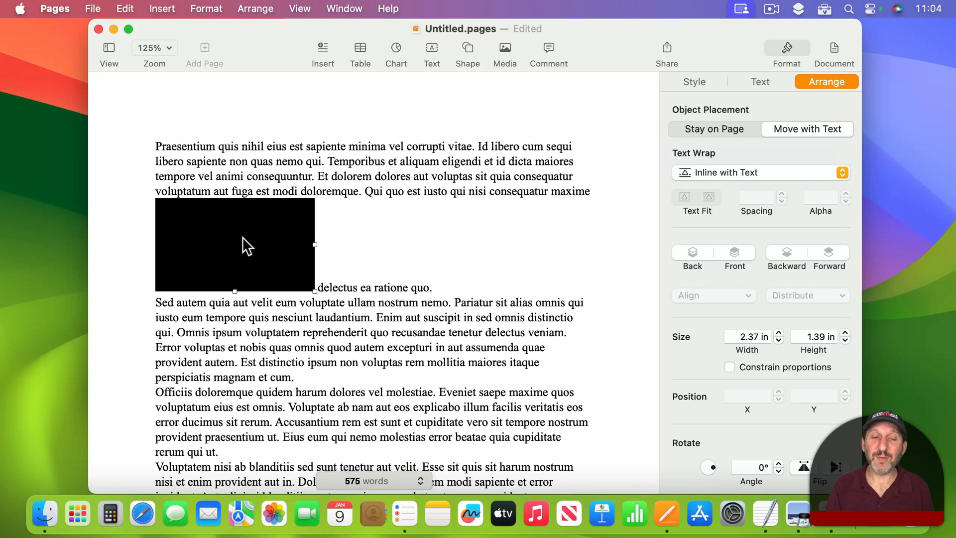
pyautogui.moveTo(243, 238); pyautogui.dragTo(364, 193)
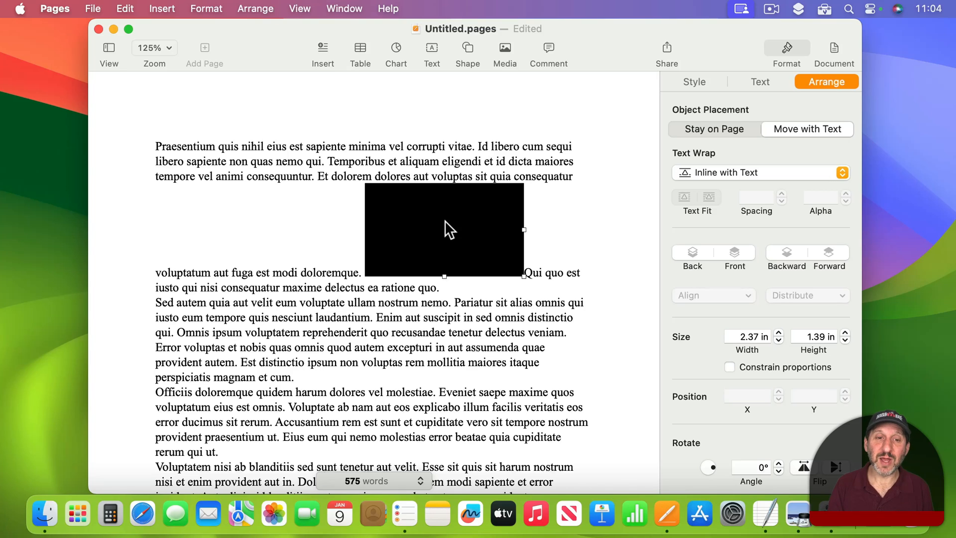
# Replace the rectangle with a small star about 0.22 by 0.2 in, placed in the second paragraph at about X 3.49 in, Y 3.09 in.
pyautogui.press('BackSpace')
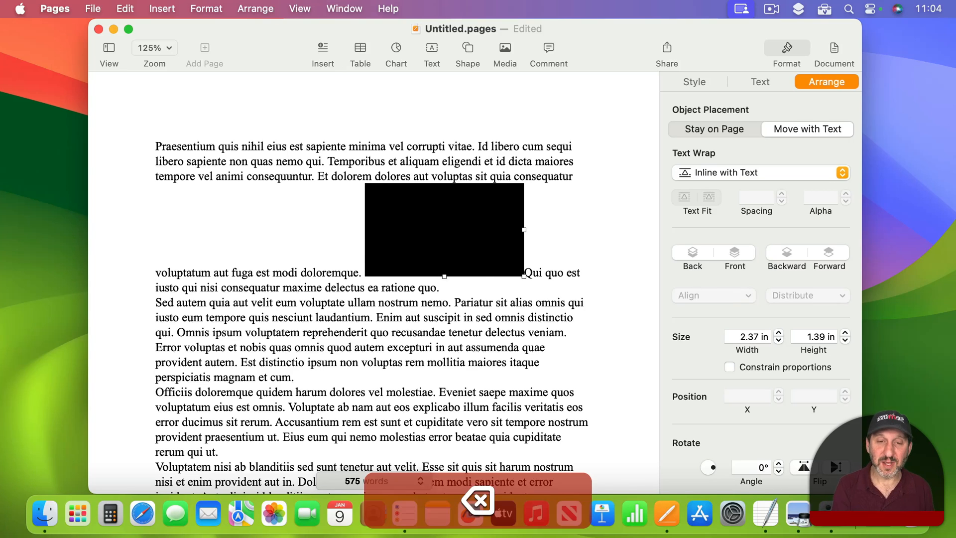
pyautogui.click(469, 48)
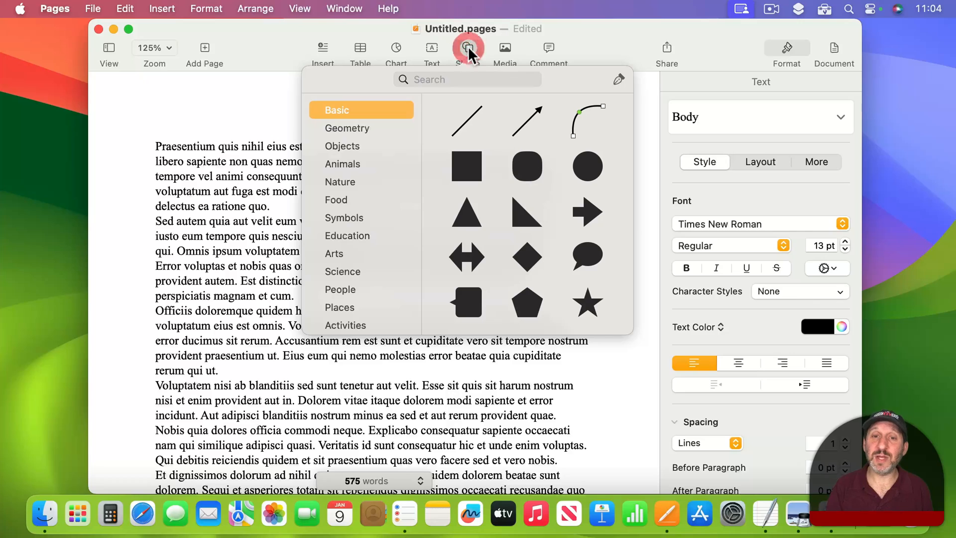
pyautogui.click(585, 301)
pyautogui.moveTo(423, 190); pyautogui.dragTo(338, 278)
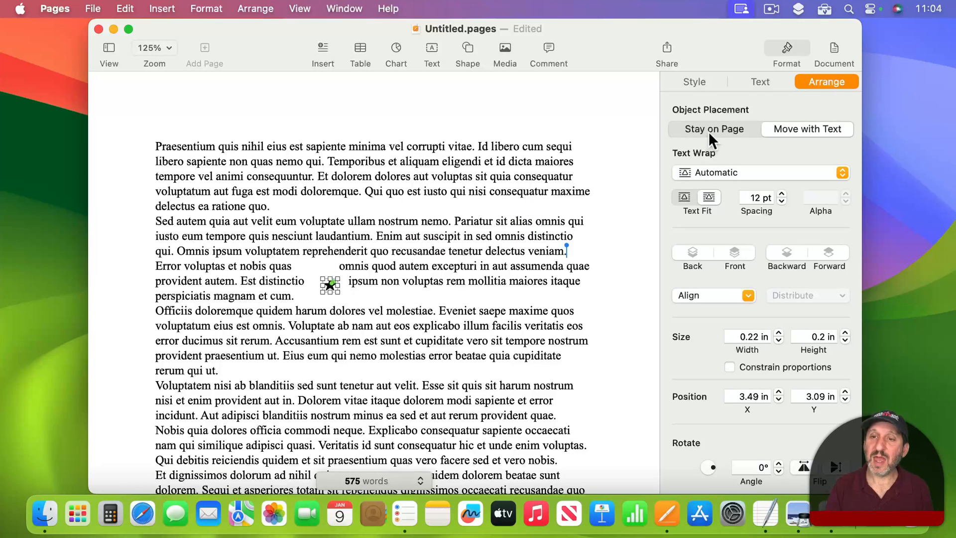
# Set the star's text wrap to Inline with Text and move it after "voluptate" in the second paragraph's first line.
pyautogui.click(704, 172)
pyautogui.click(711, 217)
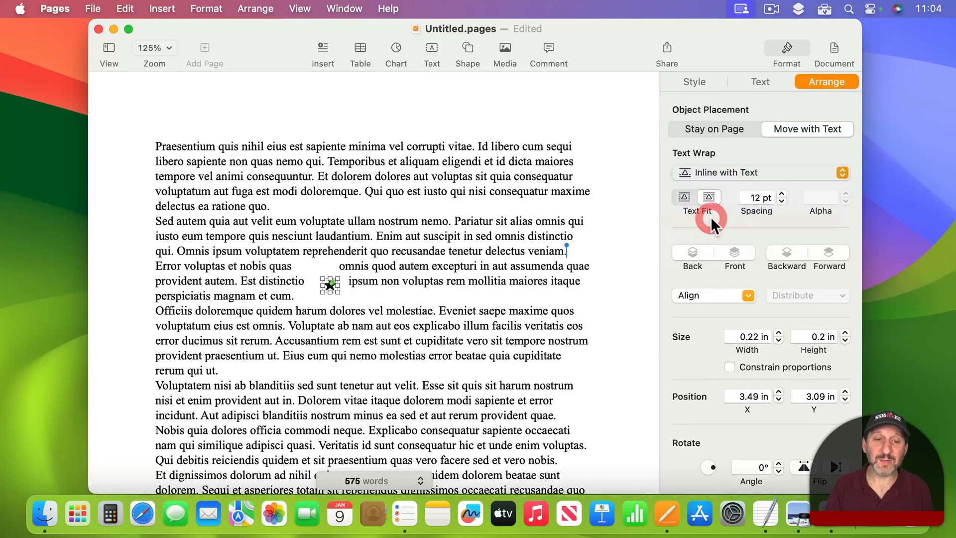
pyautogui.click(550, 251)
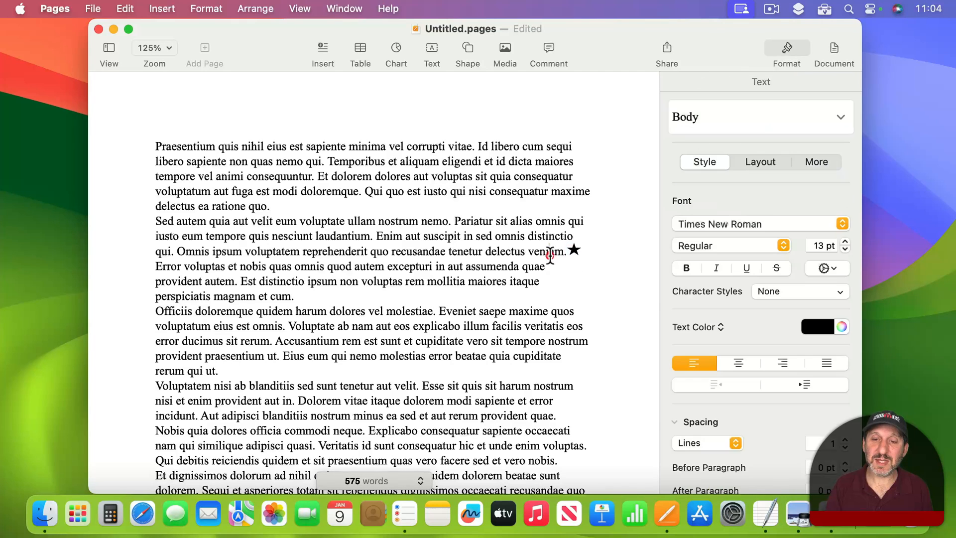
pyautogui.click(574, 249)
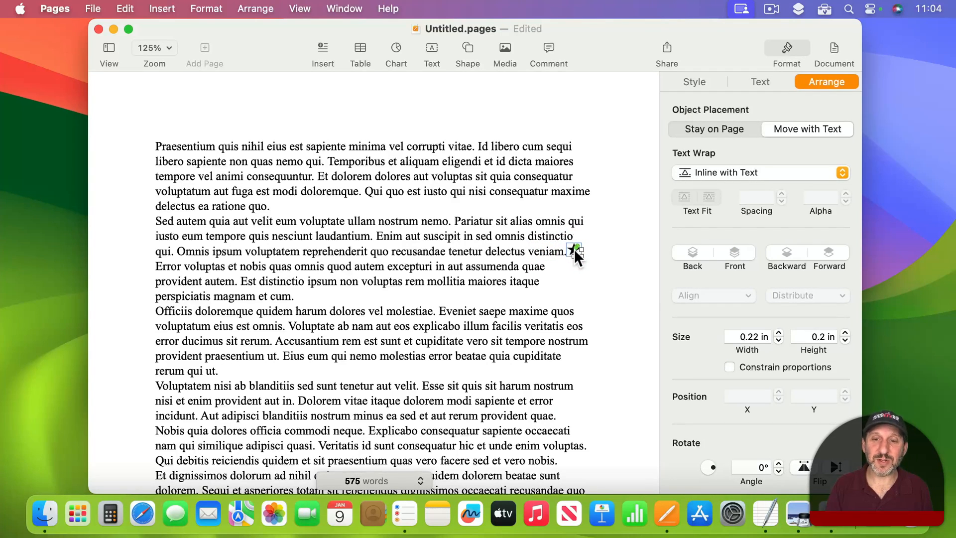
pyautogui.moveTo(575, 250); pyautogui.dragTo(524, 238)
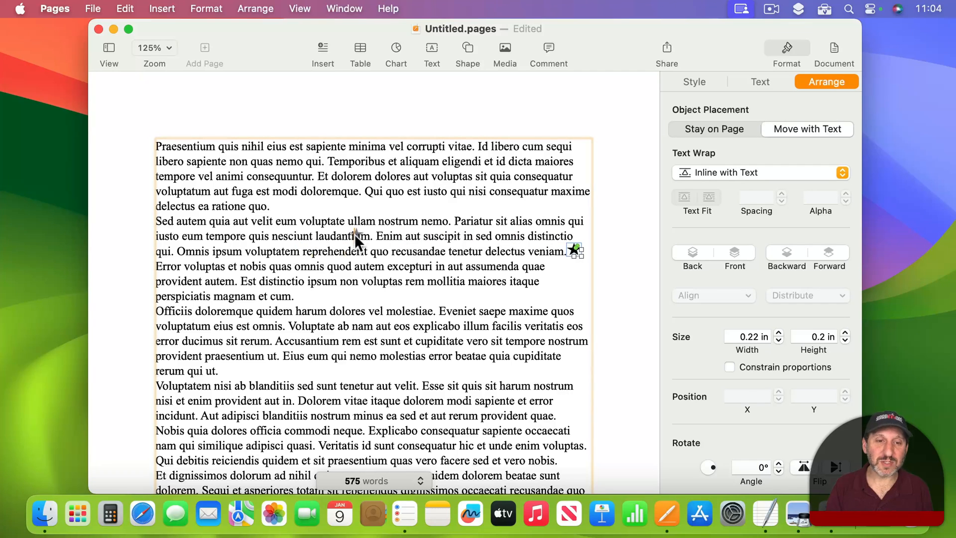
pyautogui.moveTo(342, 223); pyautogui.dragTo(342, 223)
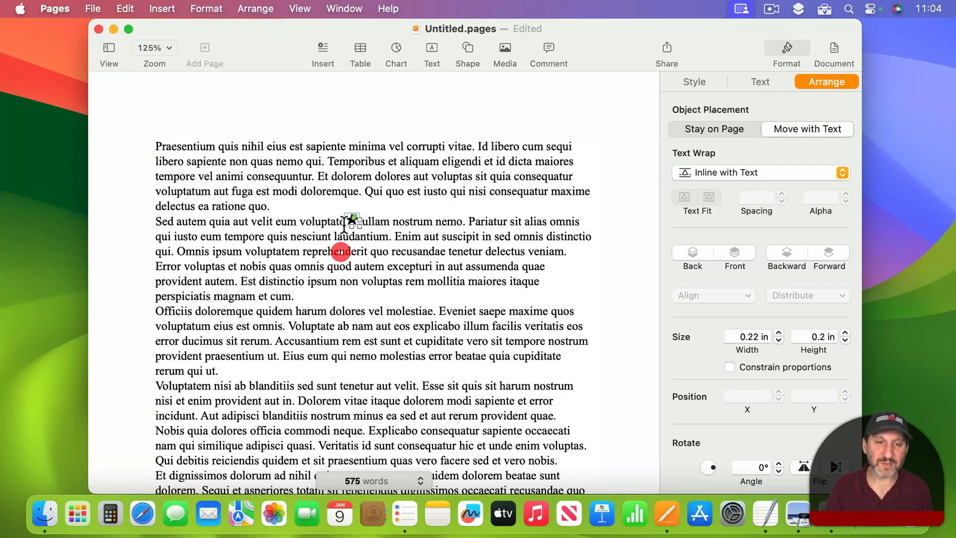
pyautogui.click(372, 252)
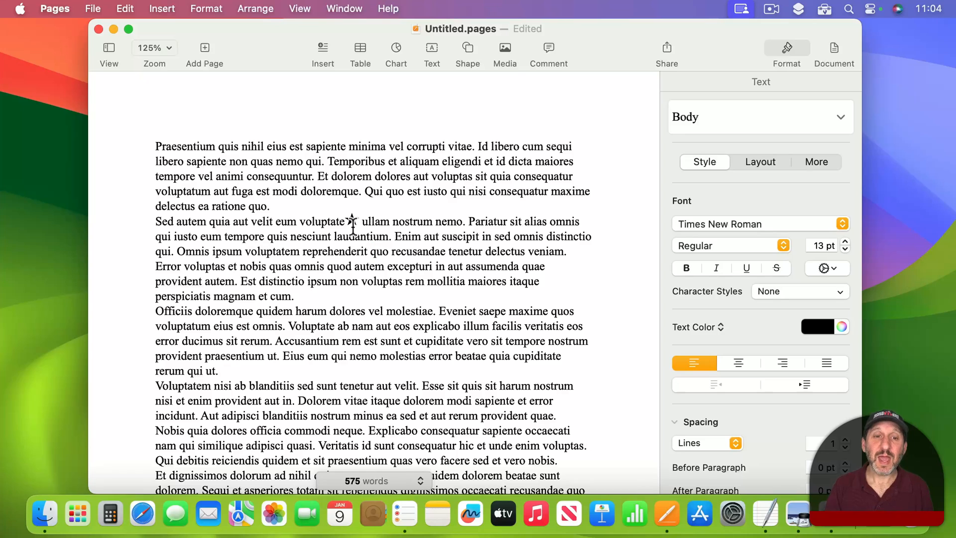
# Shrink the inline star to about 0.16 by 0.13 in and delete it.
pyautogui.click(351, 221)
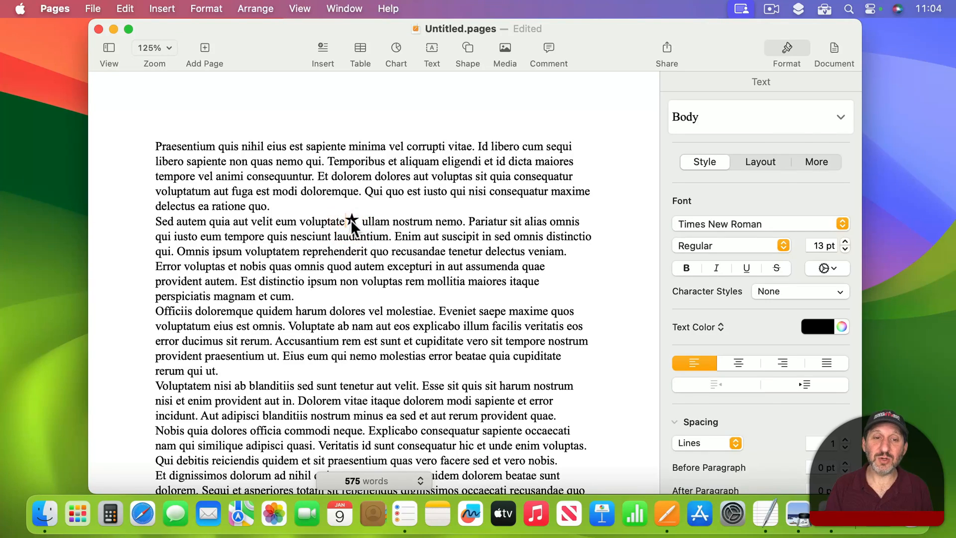
pyautogui.moveTo(361, 225)
pyautogui.mouseDown()
pyautogui.moveTo(374, 238)
pyautogui.moveTo(353, 223)
pyautogui.mouseUp()
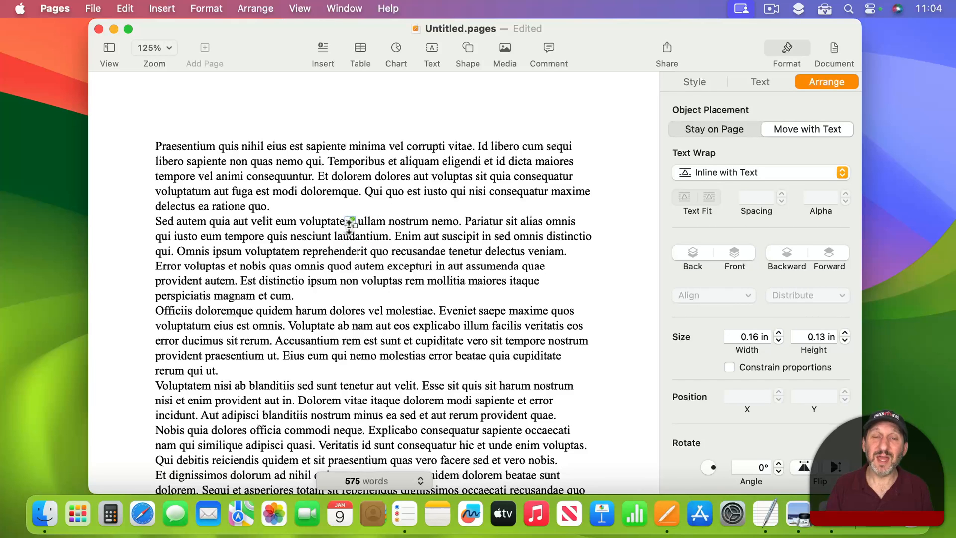
pyautogui.click(353, 223)
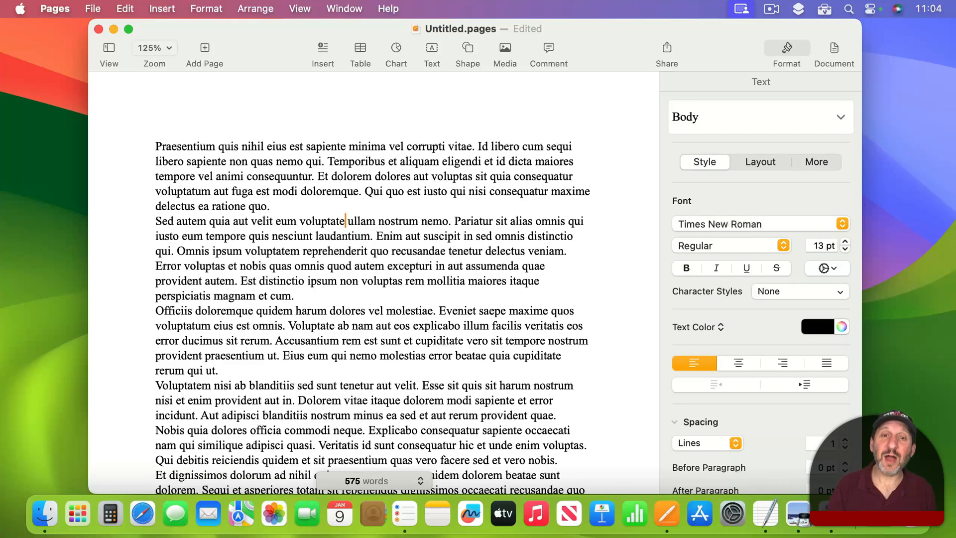
# Insert a square from the basic shapes and set its text wrap to Inline with Text.
pyautogui.click(465, 48)
pyautogui.click(468, 161)
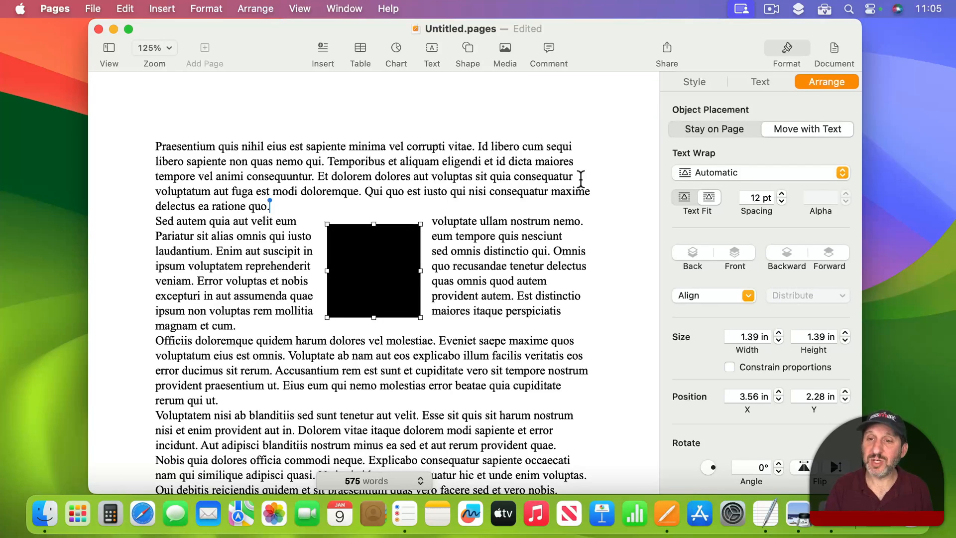
pyautogui.click(713, 173)
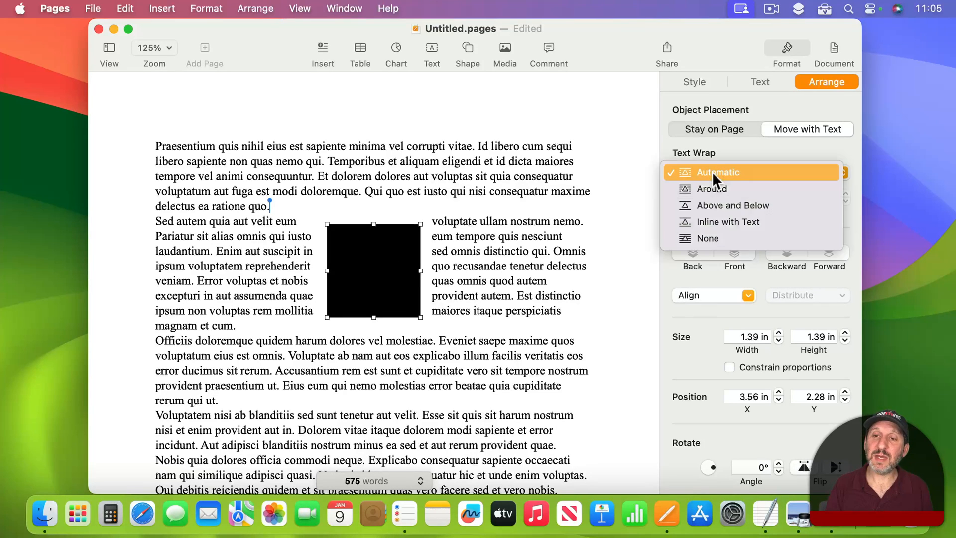
pyautogui.click(722, 218)
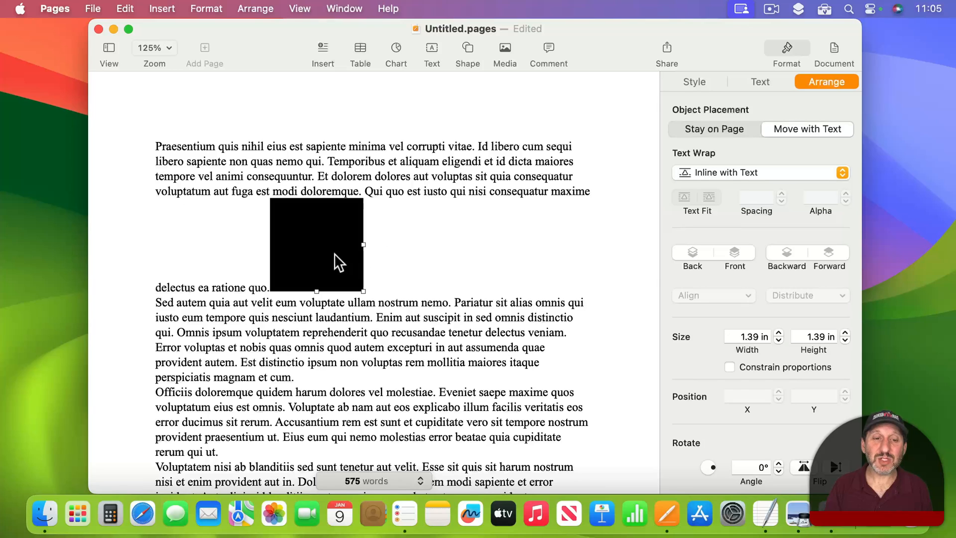
# Put the inline square in its own paragraph below "delectus ea ratione quo." and select the surrounding paragraphs in turn to compare them.
pyautogui.moveTo(333, 253); pyautogui.dragTo(414, 265)
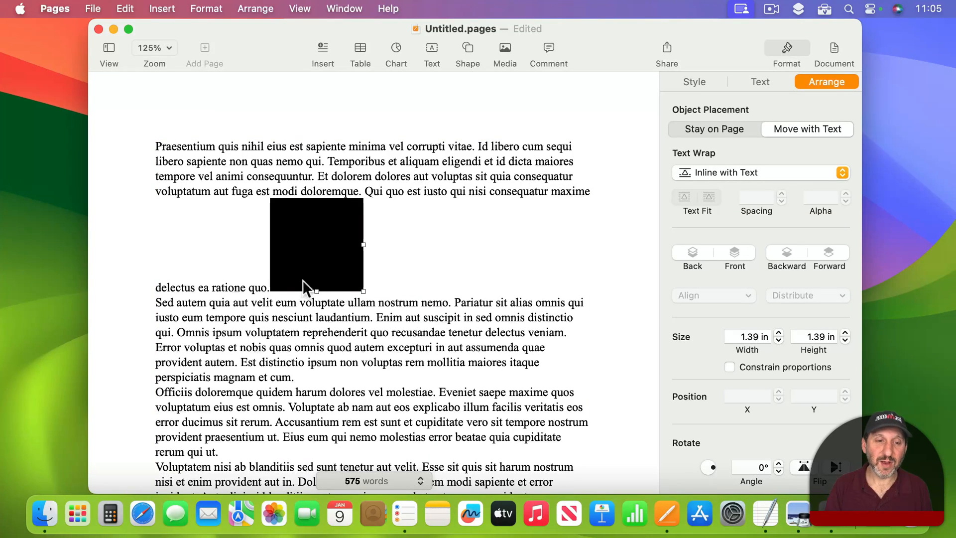
pyautogui.click(268, 287)
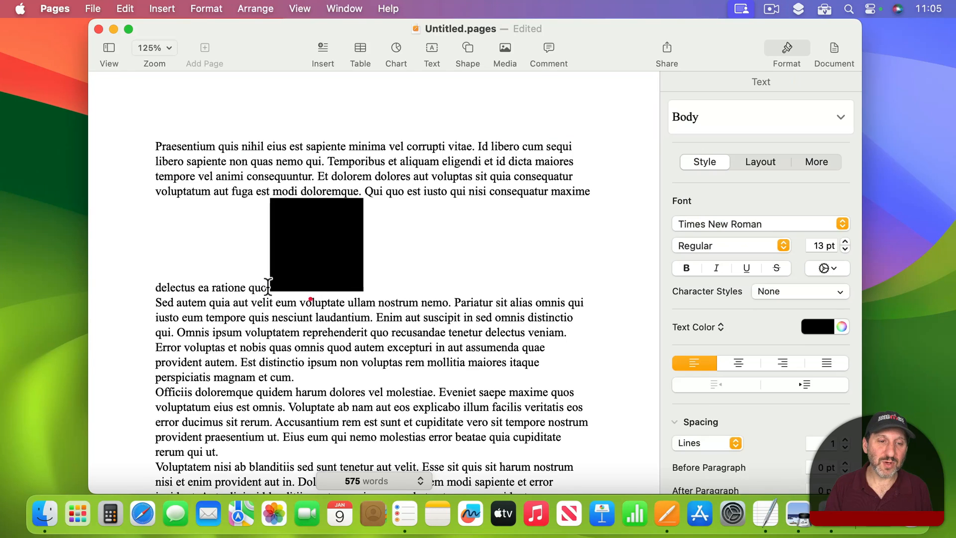
pyautogui.press('Return')
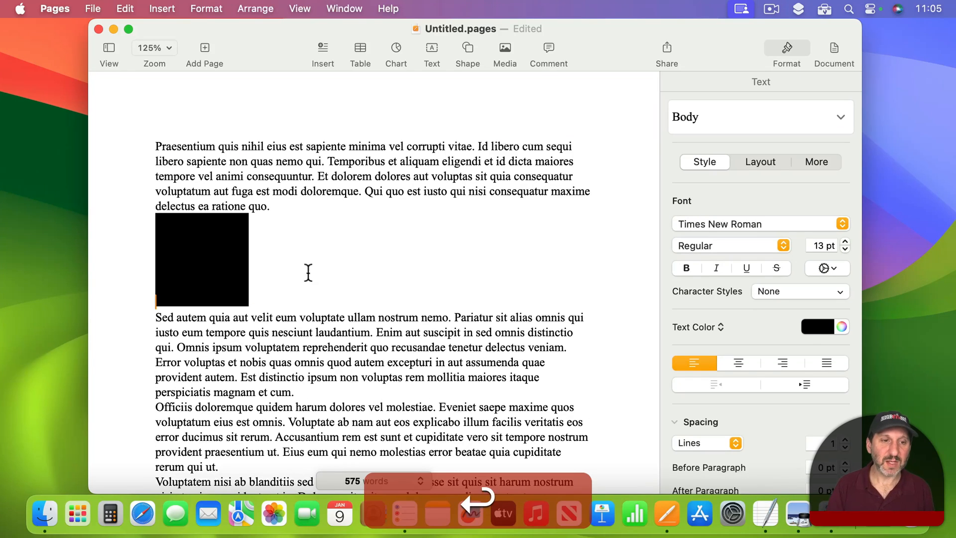
pyautogui.moveTo(155, 148); pyautogui.dragTo(292, 202)
pyautogui.moveTo(278, 235); pyautogui.dragTo(171, 248)
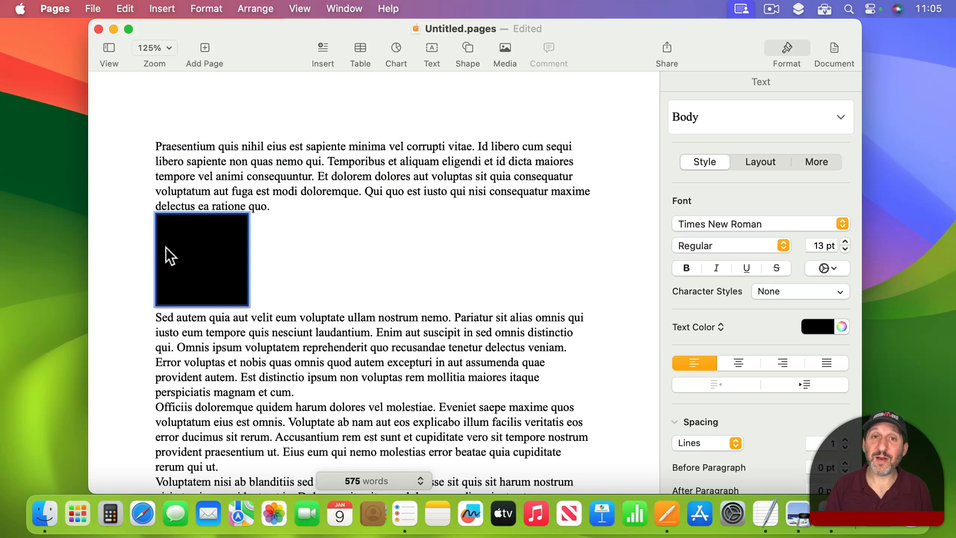
pyautogui.moveTo(156, 317); pyautogui.dragTo(366, 385)
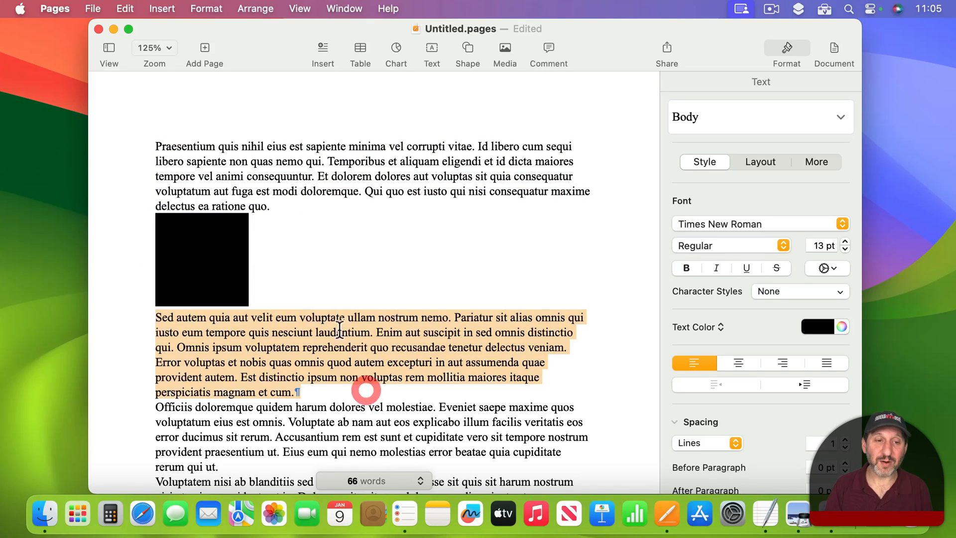
# Give the square's paragraph 5 pt spacing before and after, and center-align it.
pyautogui.click(268, 269)
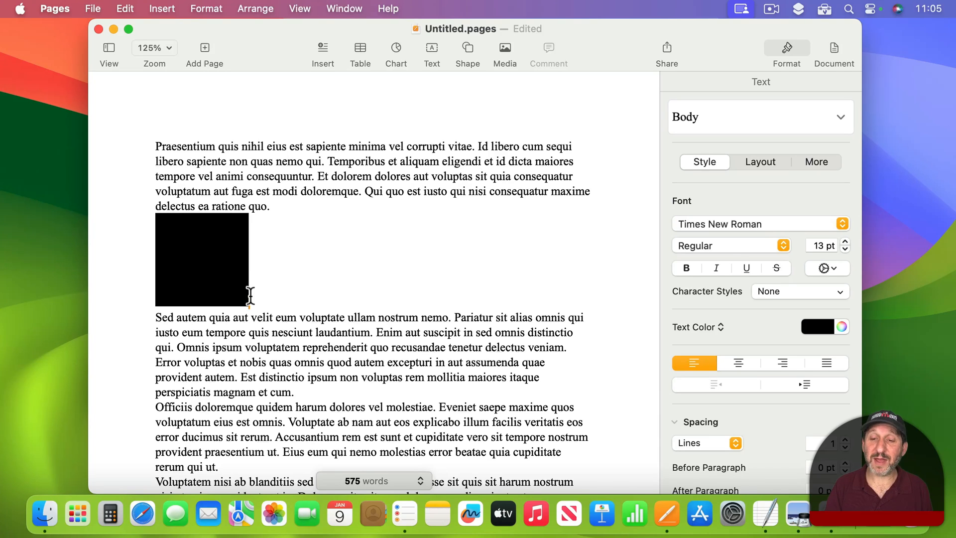
pyautogui.scroll(-5, 718, 239)
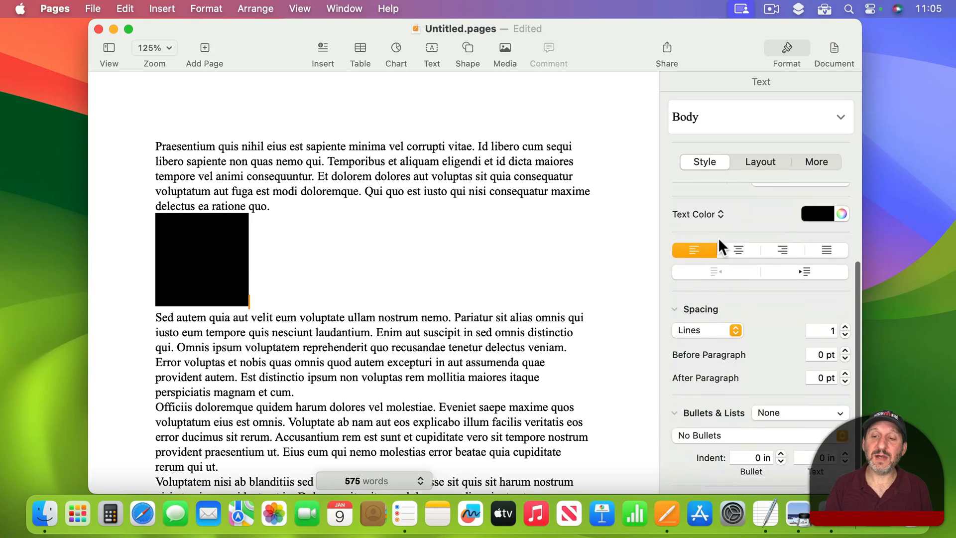
pyautogui.click(845, 326)
pyautogui.click(845, 325)
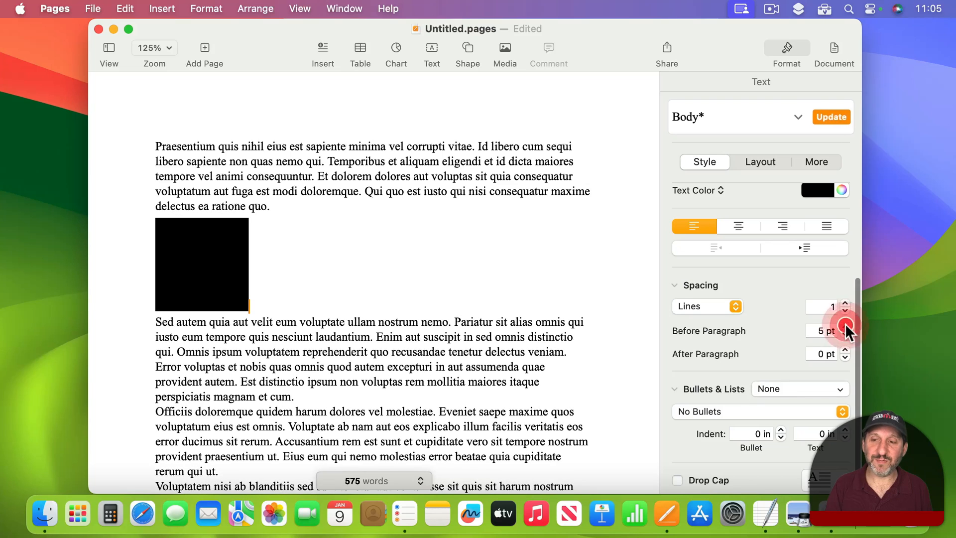
pyautogui.click(846, 351)
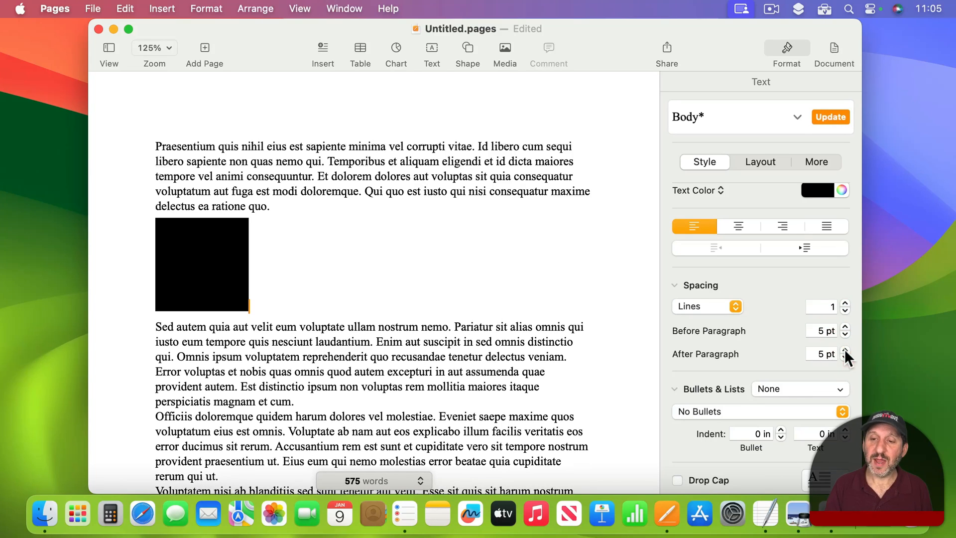
pyautogui.click(740, 226)
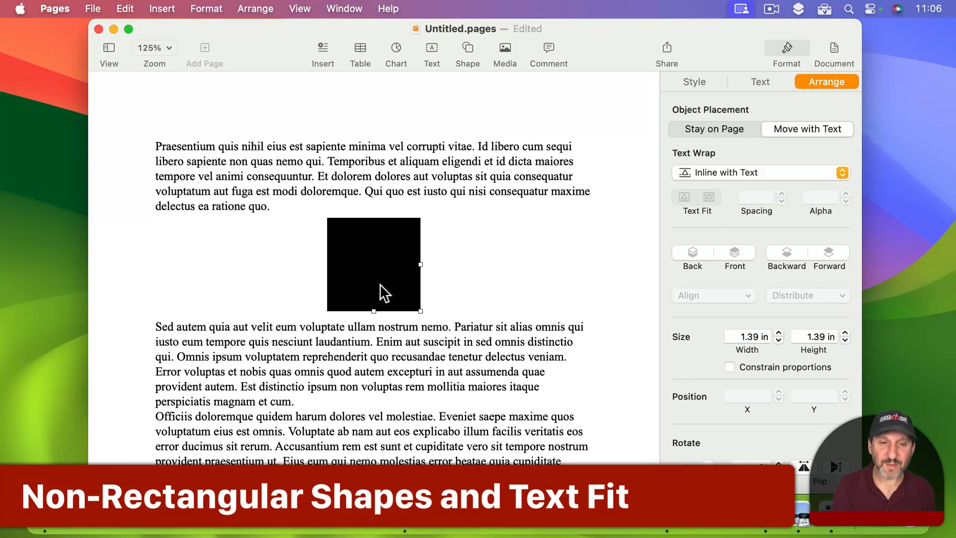
# Replace the square and its empty paragraph with a circle about 2.11 by 2.25 in at about X 3.07 in, Y 1.96 in.
pyautogui.press('Delete')
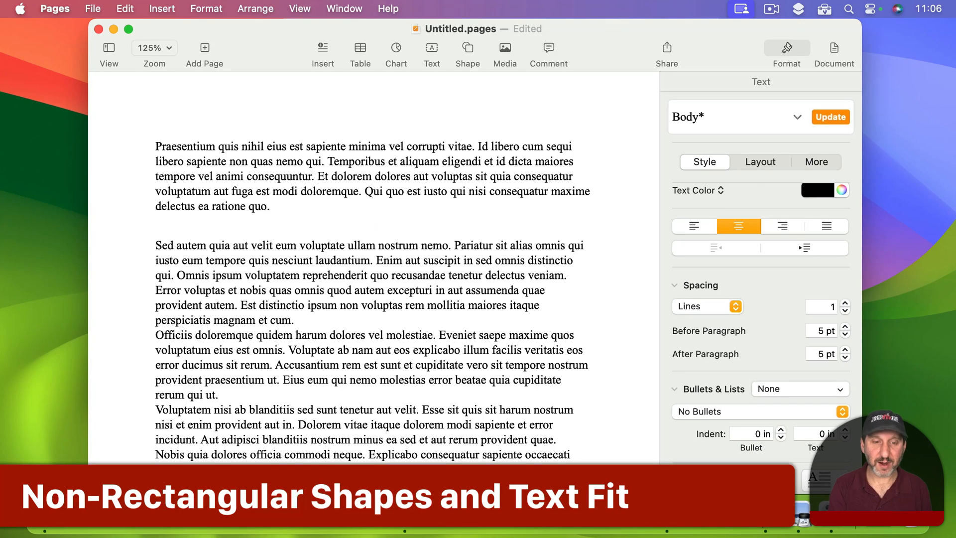
pyautogui.press('BackSpace')
pyautogui.click(468, 48)
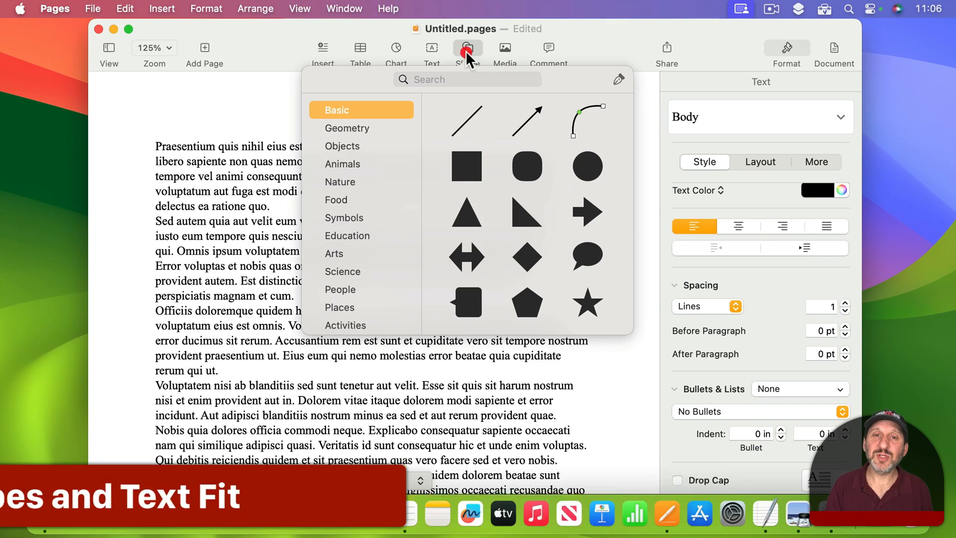
pyautogui.click(589, 168)
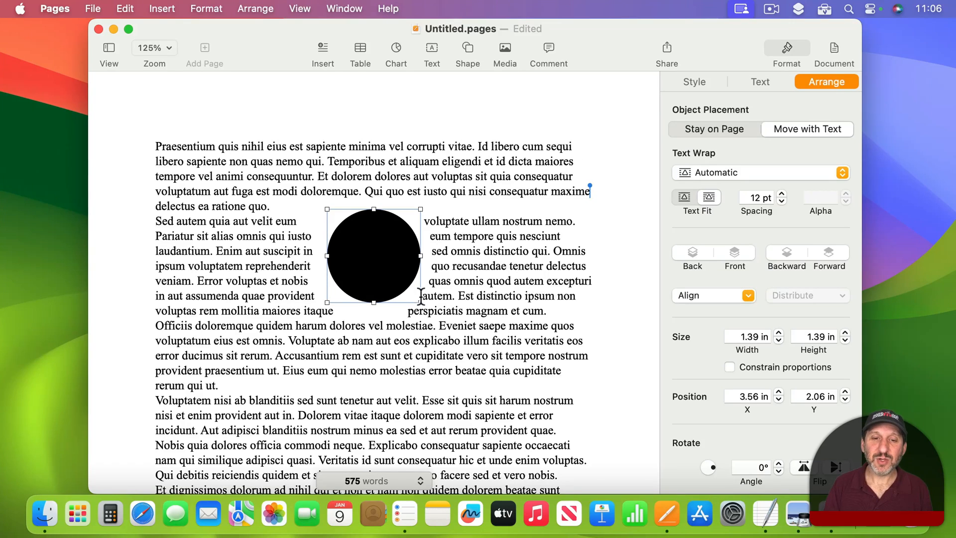
pyautogui.moveTo(420, 301); pyautogui.dragTo(470, 362)
pyautogui.moveTo(399, 307); pyautogui.dragTo(388, 301)
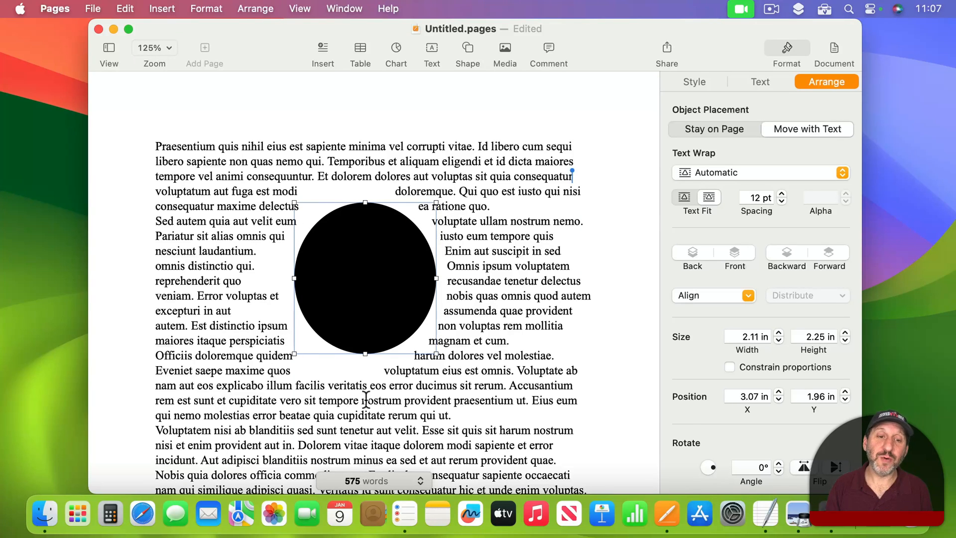
# Widen the circle to about 2.61 in, set its text wrap to Around, and move it to about X 2.77 in, Y 2.04 in.
pyautogui.moveTo(437, 278); pyautogui.dragTo(470, 279)
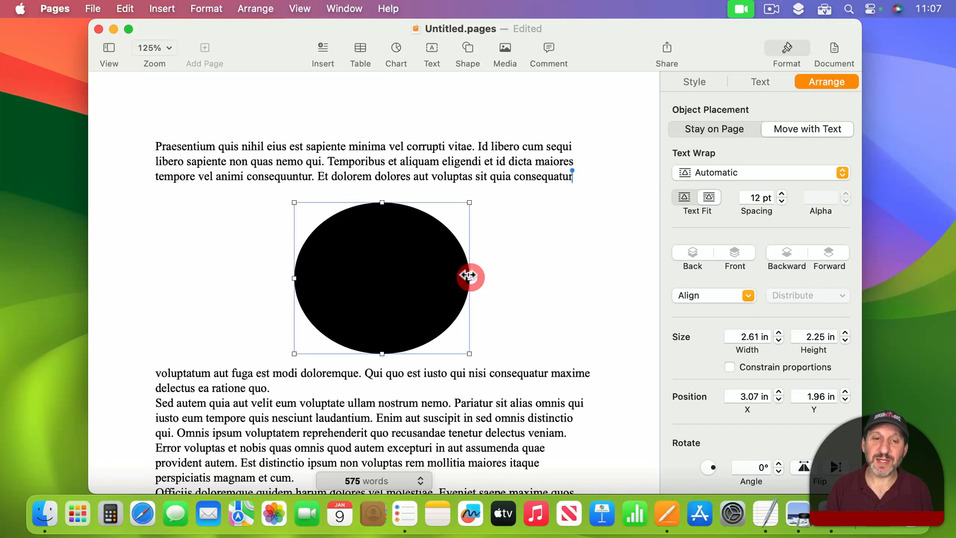
pyautogui.click(696, 171)
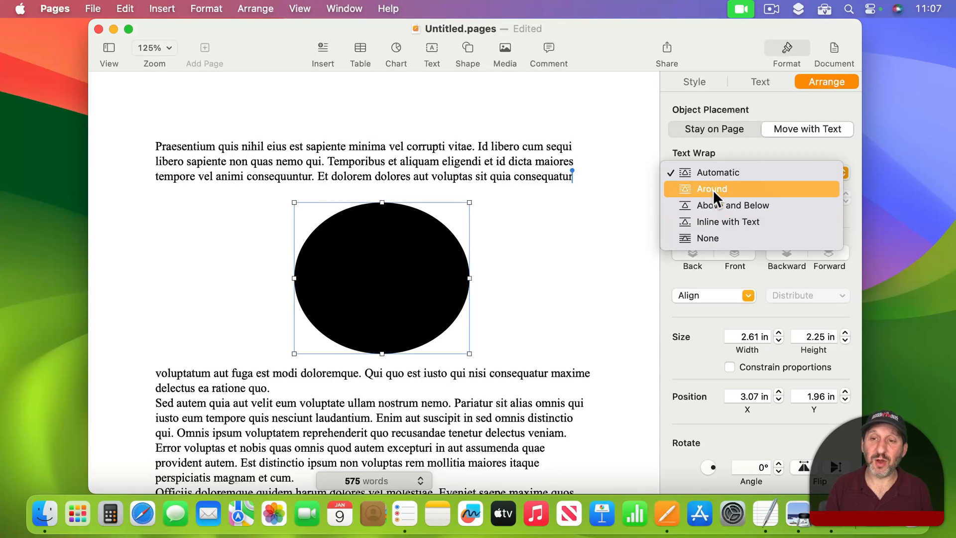
pyautogui.click(713, 189)
pyautogui.moveTo(390, 269); pyautogui.dragTo(373, 283)
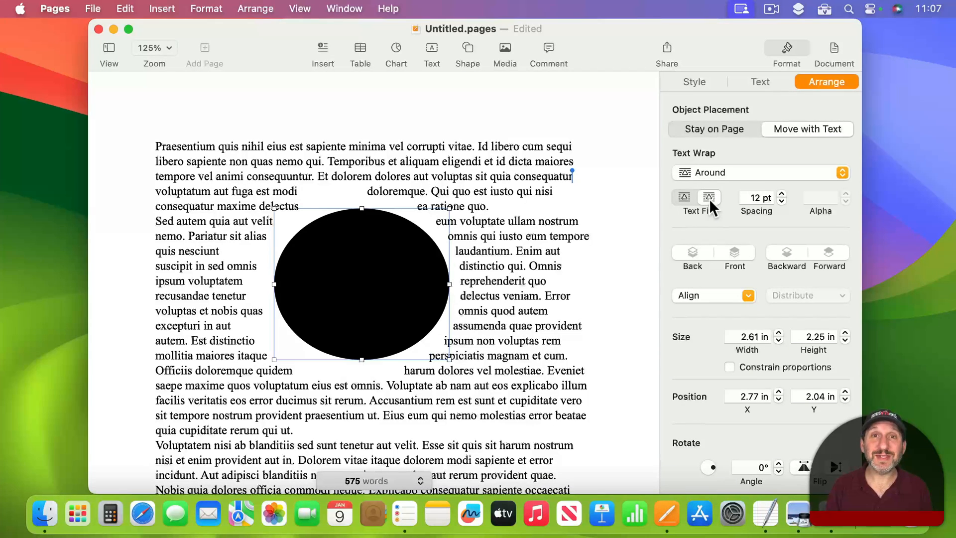
# Try the rectangular text fit on the circle, move it to about X 2.95 in, Y 1.9 in, and restore the contour-following fit.
pyautogui.click(683, 198)
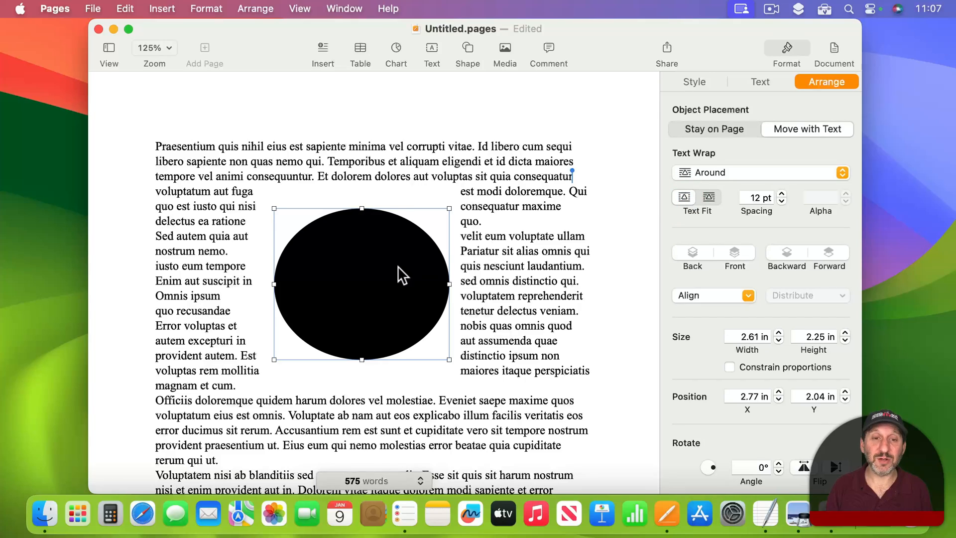
pyautogui.moveTo(371, 272)
pyautogui.mouseDown()
pyautogui.moveTo(425, 277)
pyautogui.moveTo(377, 263)
pyautogui.mouseUp()
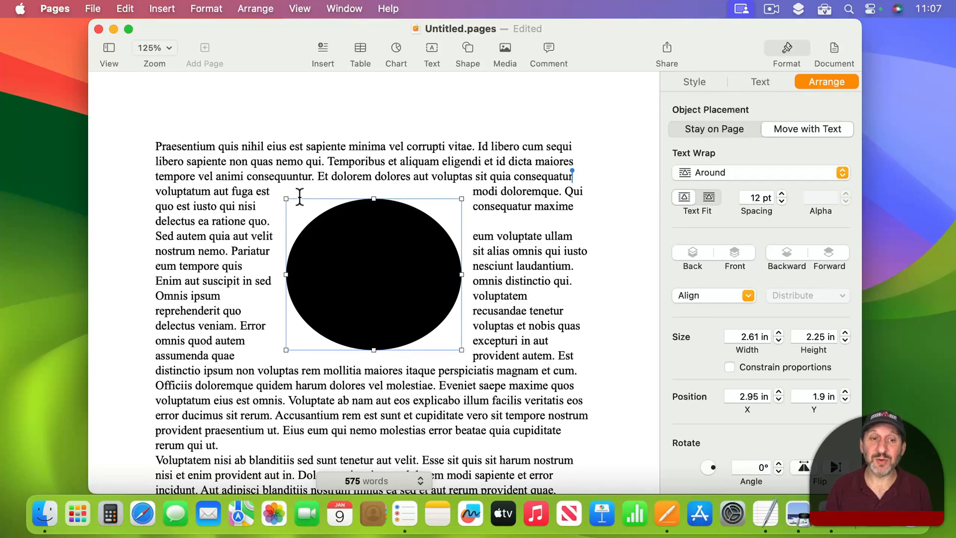
pyautogui.click(709, 201)
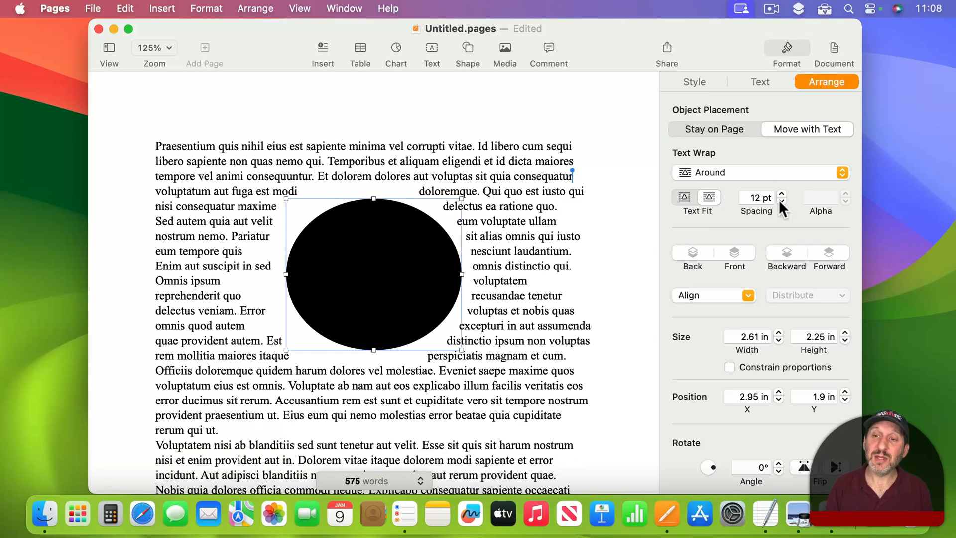
# Vary the circle's text wrap spacing, lowering it to 6 pt or less, raising it to 13 pt, and reducing it to around 9 pt.
pyautogui.click(781, 201)
pyautogui.click(782, 201)
pyautogui.click(781, 201)
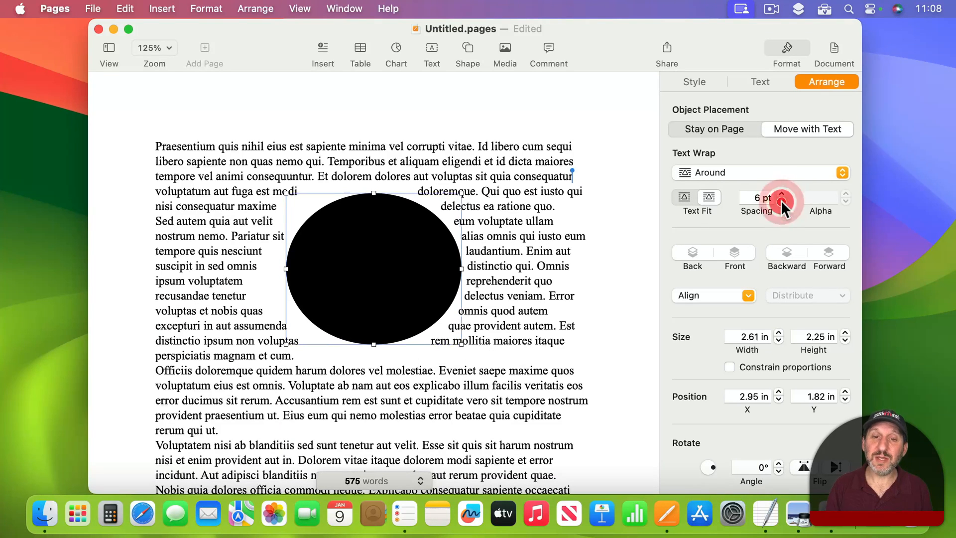
pyautogui.click(782, 201)
pyautogui.click(782, 200)
pyautogui.click(781, 195)
pyautogui.click(782, 194)
pyautogui.click(782, 195)
pyautogui.click(782, 195)
pyautogui.click(782, 195)
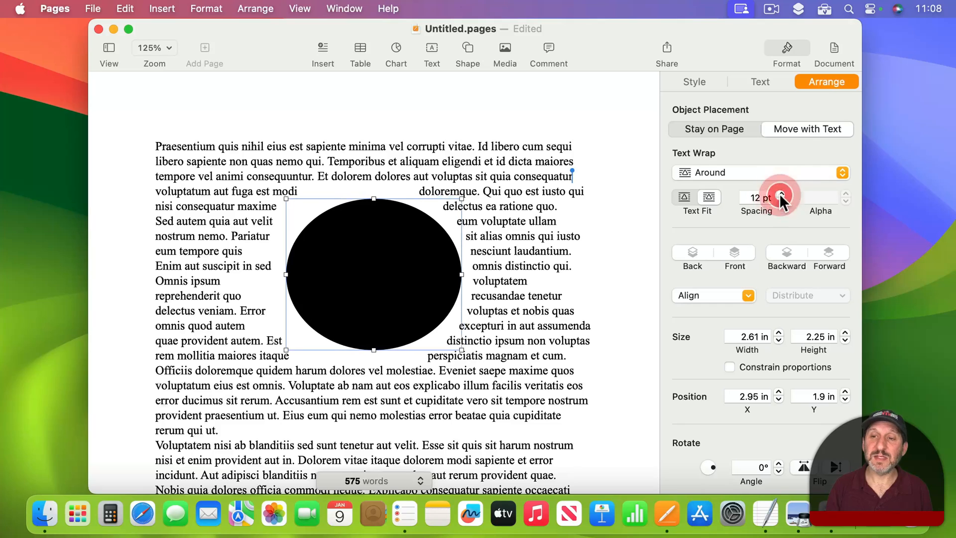
pyautogui.click(781, 195)
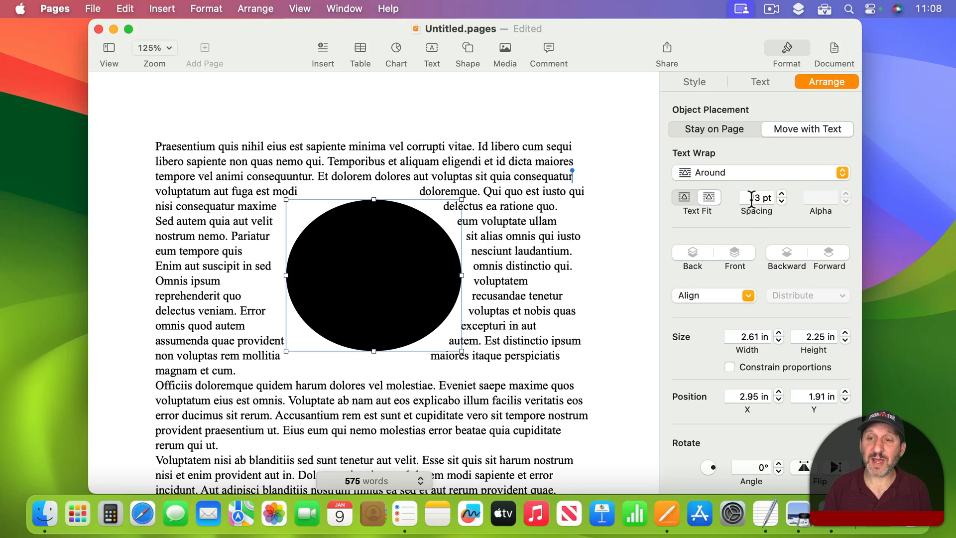
pyautogui.click(781, 201)
pyautogui.click(782, 201)
pyautogui.click(781, 201)
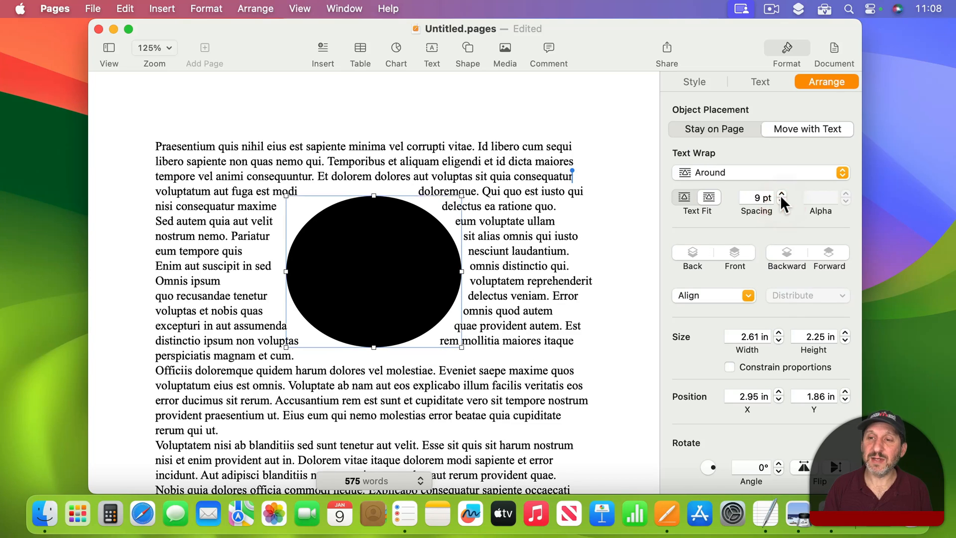
pyautogui.click(782, 194)
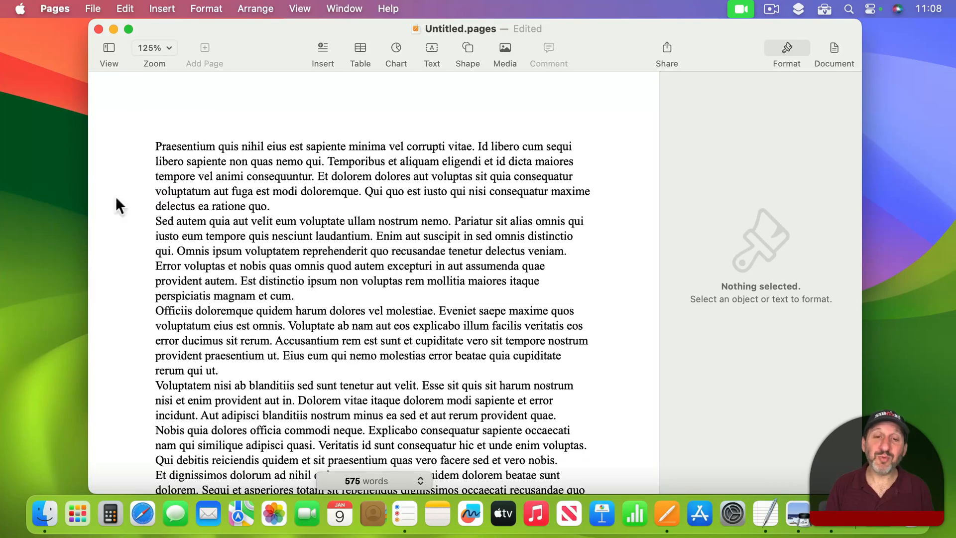
# Insert Apple.png into the document, about 3.37 by 3.42 in, at about X 2.84 in, Y 1.41 in.
pyautogui.moveTo(116, 202); pyautogui.dragTo(408, 243)
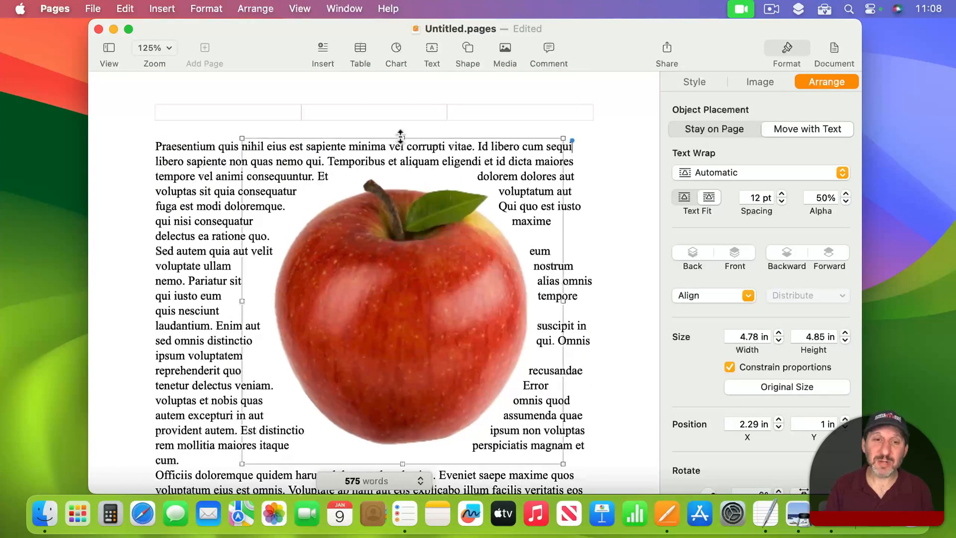
pyautogui.moveTo(402, 138); pyautogui.dragTo(404, 234)
pyautogui.moveTo(404, 316); pyautogui.dragTo(395, 271)
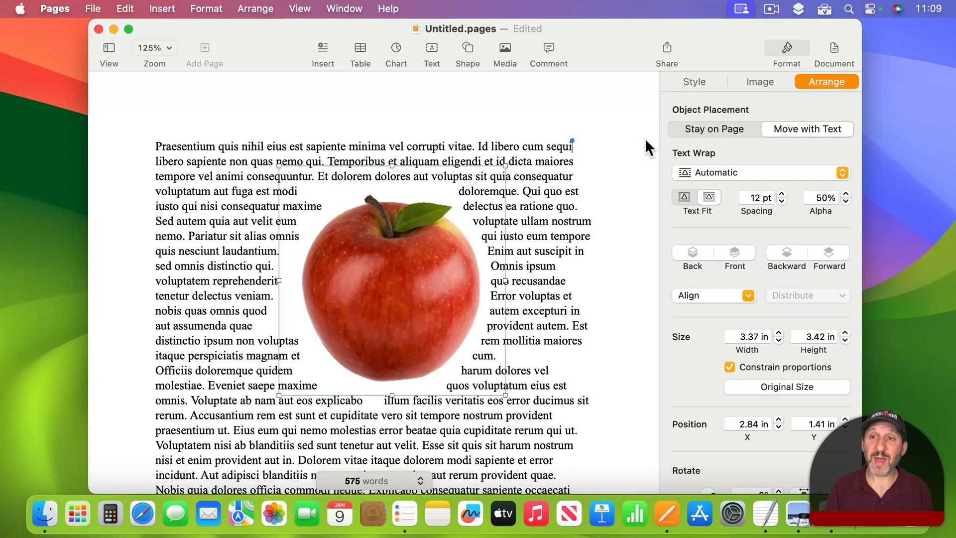
# Check the apple image's file info, and switch its text fit to rectangular and back to contour-following.
pyautogui.click(767, 82)
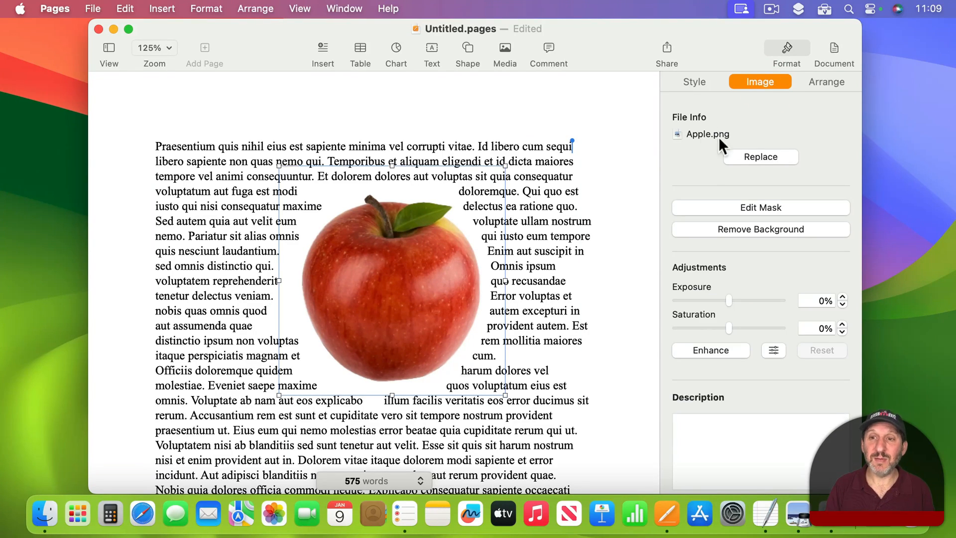
pyautogui.click(818, 80)
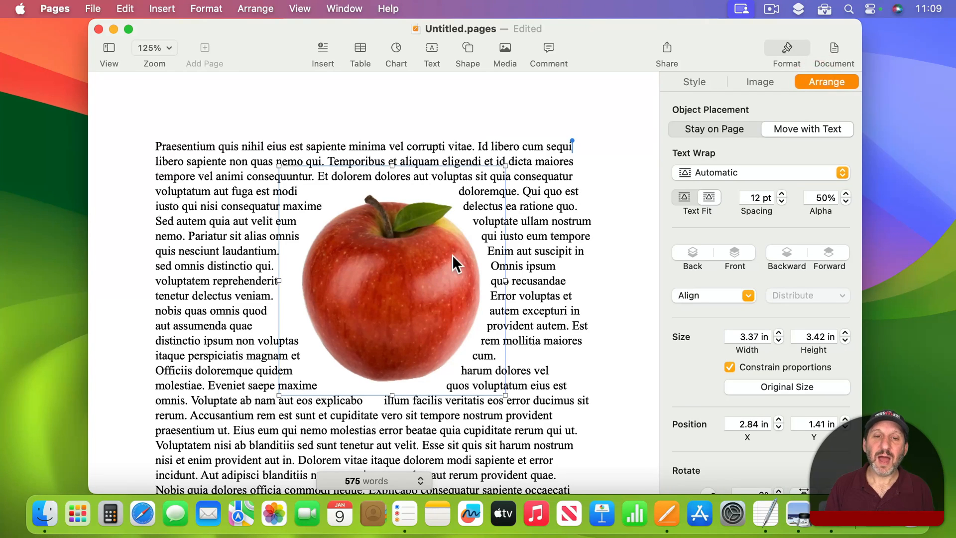
pyautogui.click(685, 196)
pyautogui.click(715, 195)
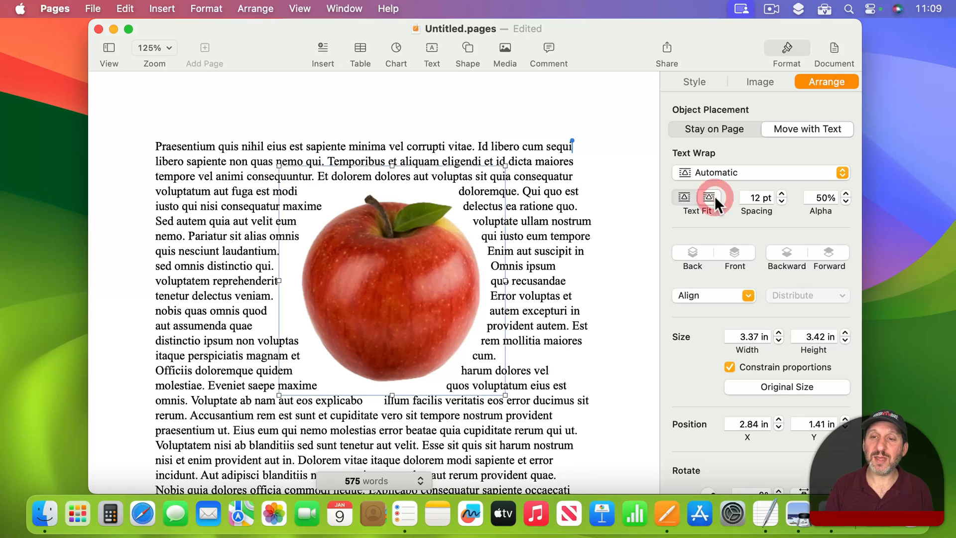
# Try Above and Below wrap on the apple image, set it to Around, and move the image to about X 2.86 in, Y 1.54 in.
pyautogui.click(718, 171)
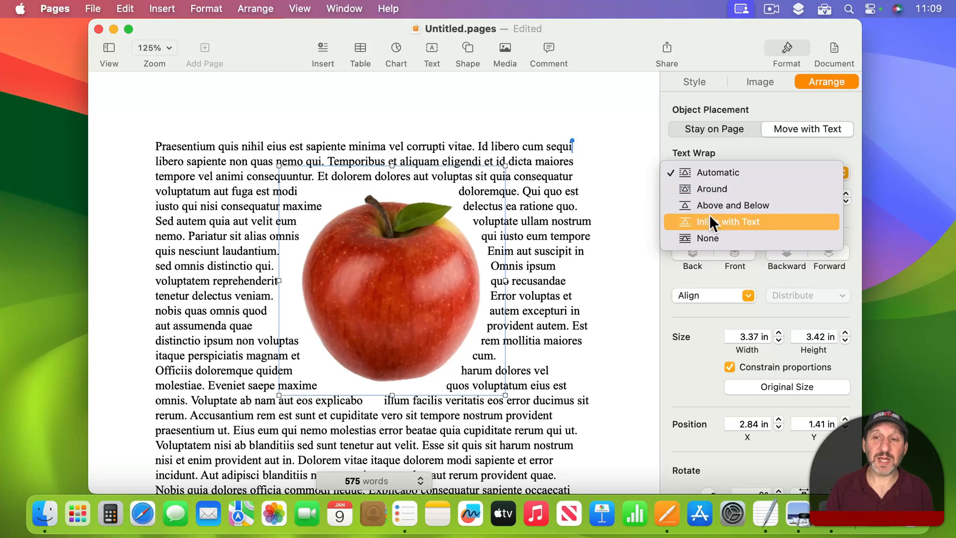
pyautogui.click(712, 197)
pyautogui.click(706, 175)
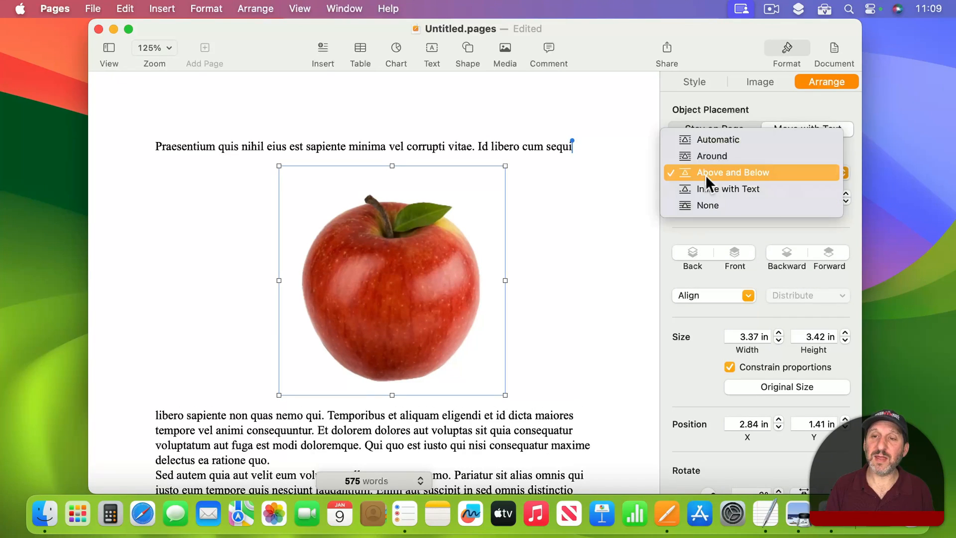
pyautogui.click(707, 158)
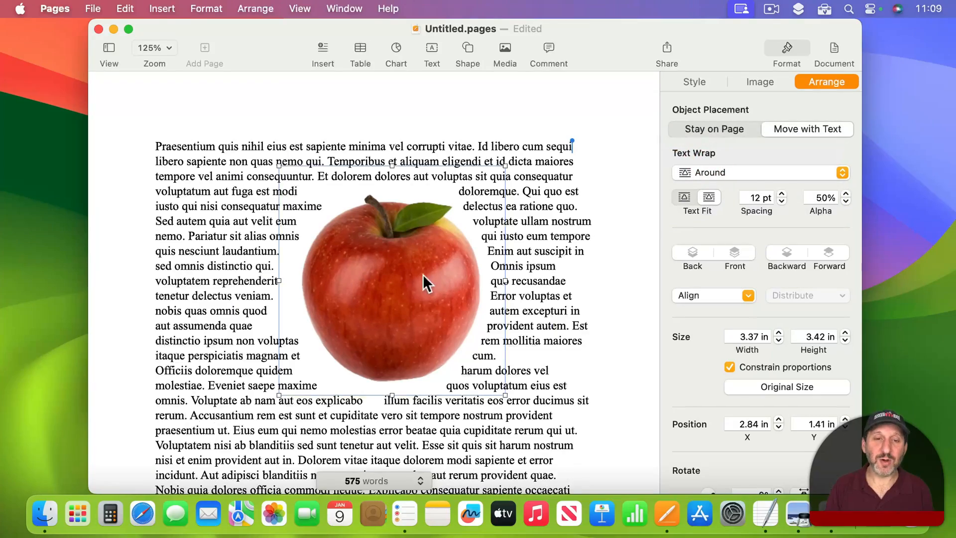
pyautogui.moveTo(423, 274)
pyautogui.mouseDown()
pyautogui.moveTo(384, 280)
pyautogui.moveTo(458, 252)
pyautogui.moveTo(424, 283)
pyautogui.mouseUp()
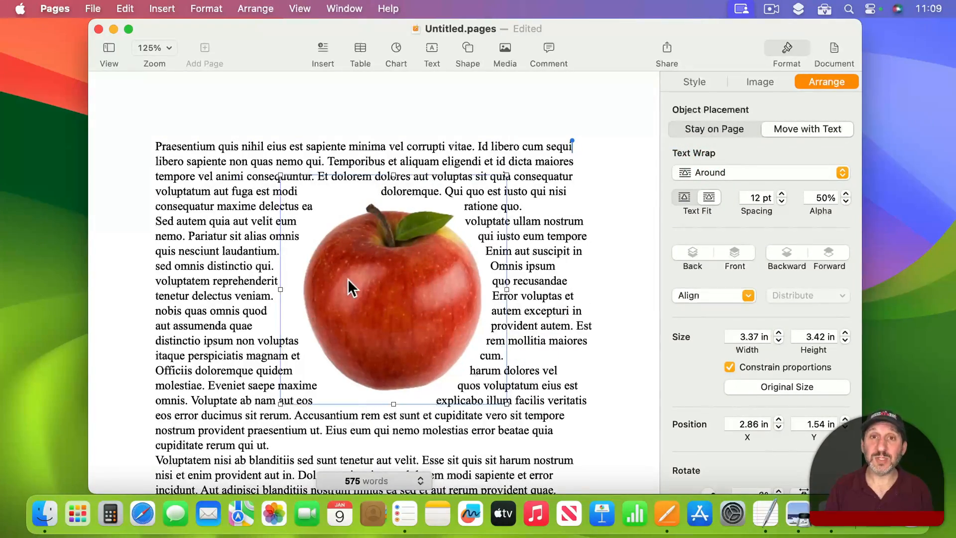
# Replace the apple image with Apple.jpg, about 1.84 by 1.86 in, at about X 3.81 in, Y 1.98 in.
pyautogui.press('Delete')
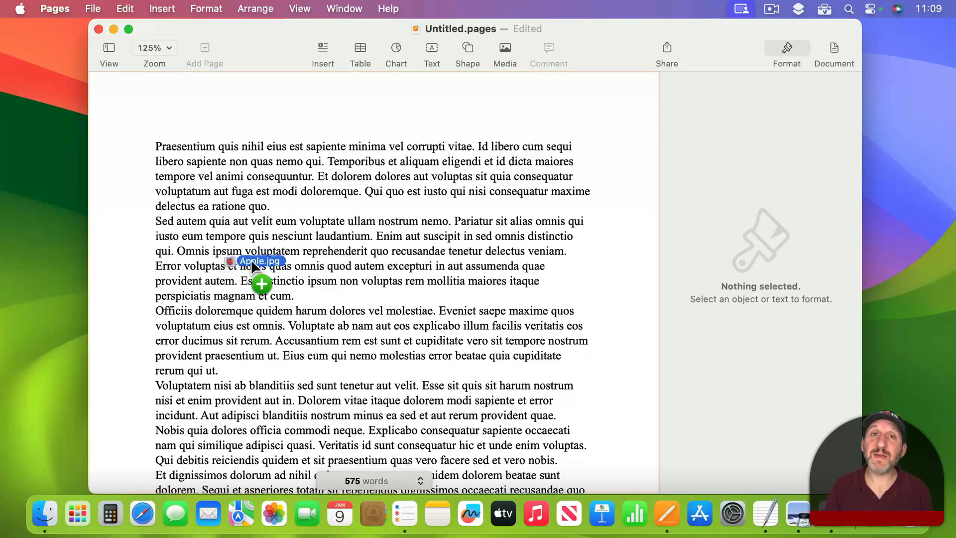
pyautogui.moveTo(251, 259); pyautogui.dragTo(384, 264)
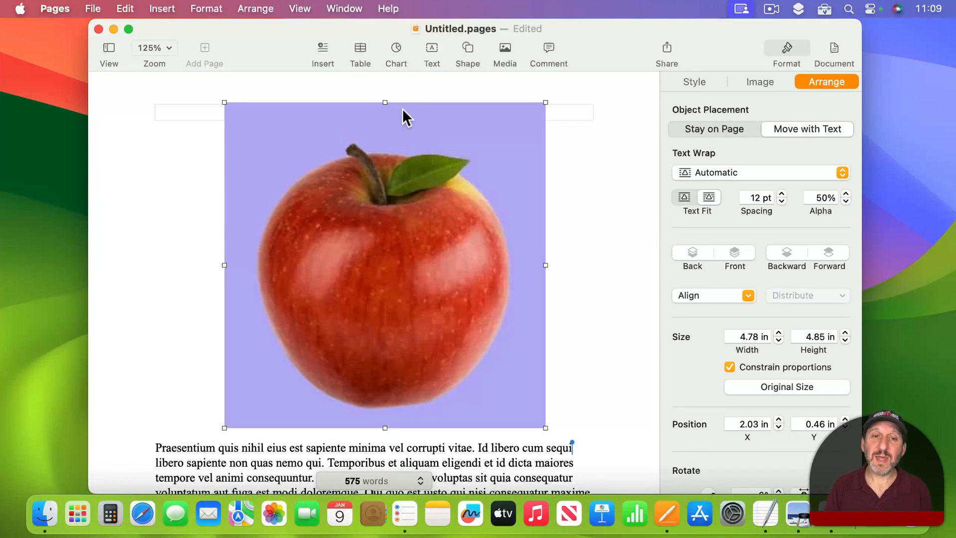
pyautogui.moveTo(385, 102); pyautogui.dragTo(388, 271)
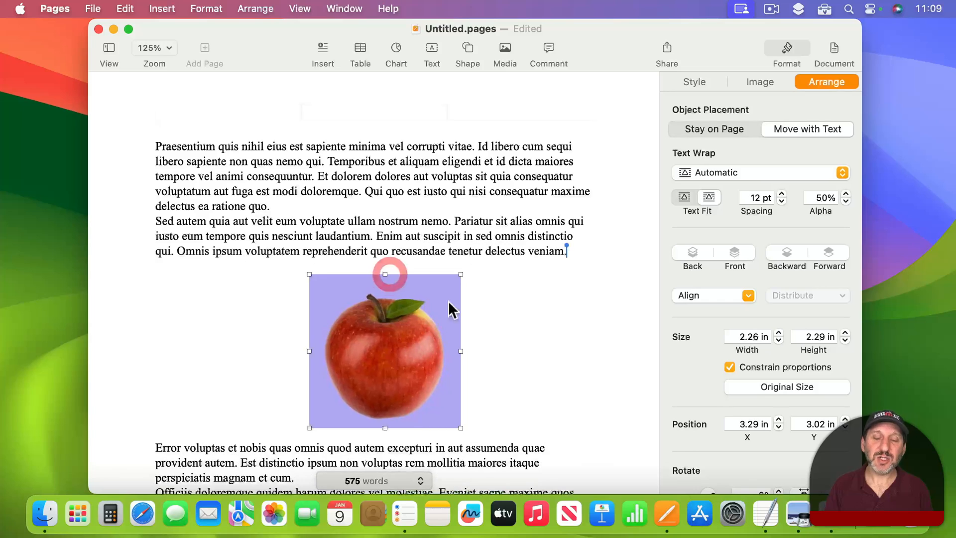
pyautogui.moveTo(406, 345); pyautogui.dragTo(409, 286)
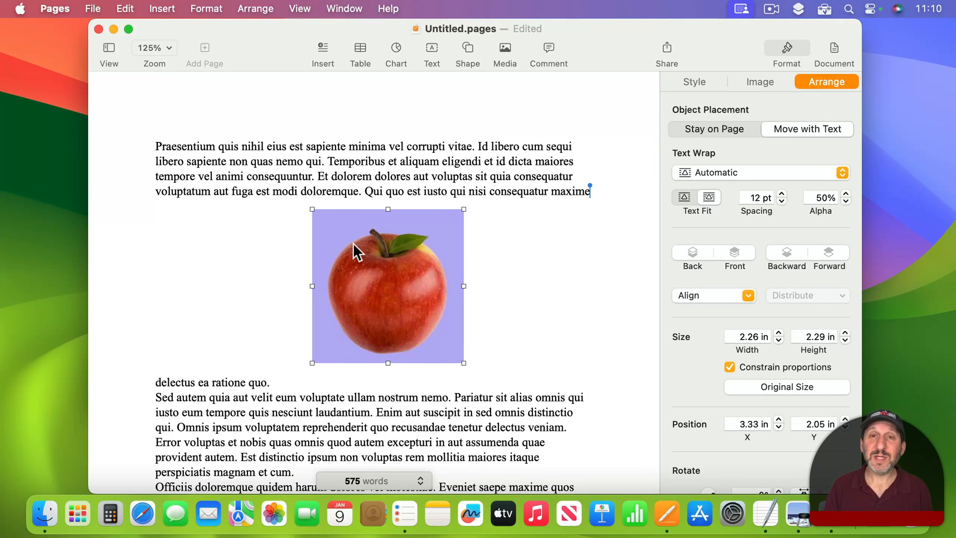
pyautogui.moveTo(464, 286); pyautogui.dragTo(418, 275)
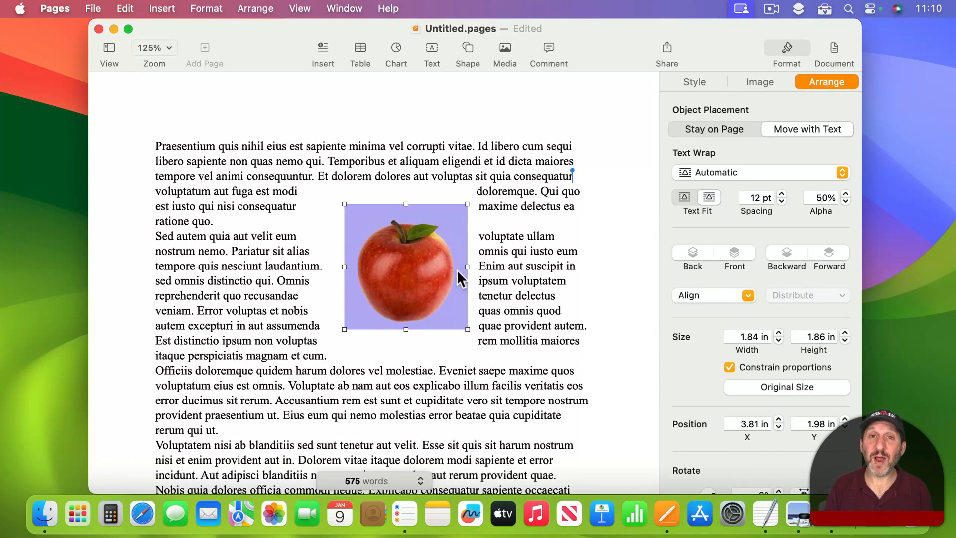
# Move the apple image into the paragraph starting "Sed autem quia" and remove its background.
pyautogui.click(753, 83)
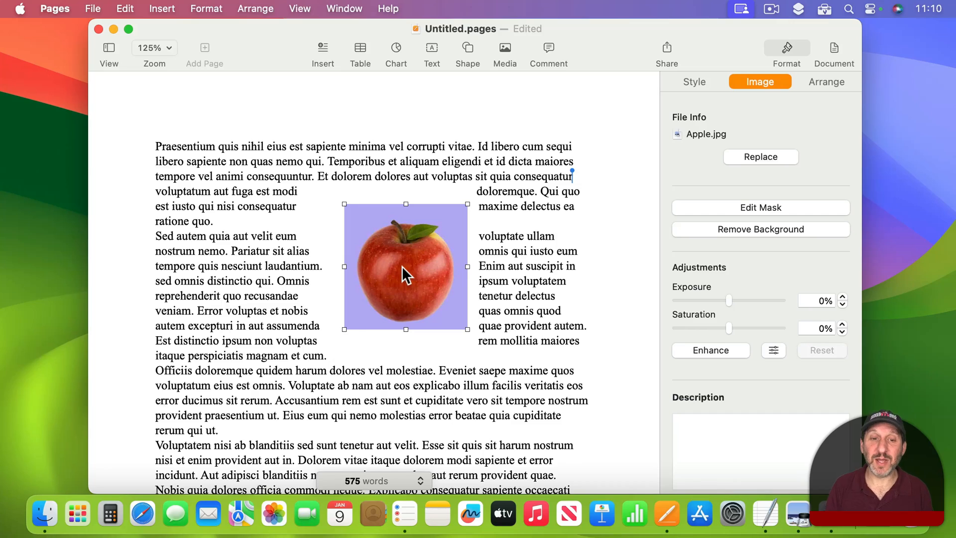
pyautogui.moveTo(403, 266); pyautogui.dragTo(352, 279)
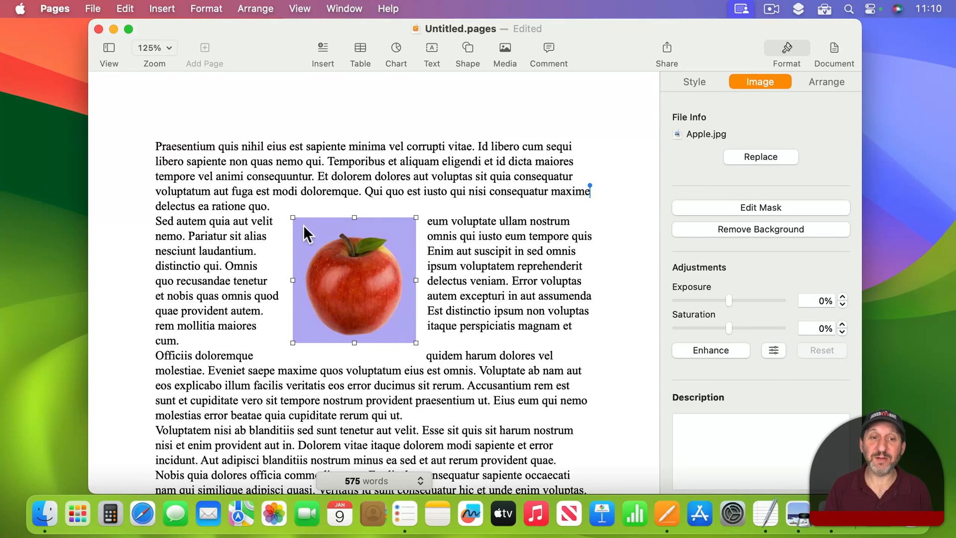
pyautogui.moveTo(348, 276); pyautogui.dragTo(390, 272)
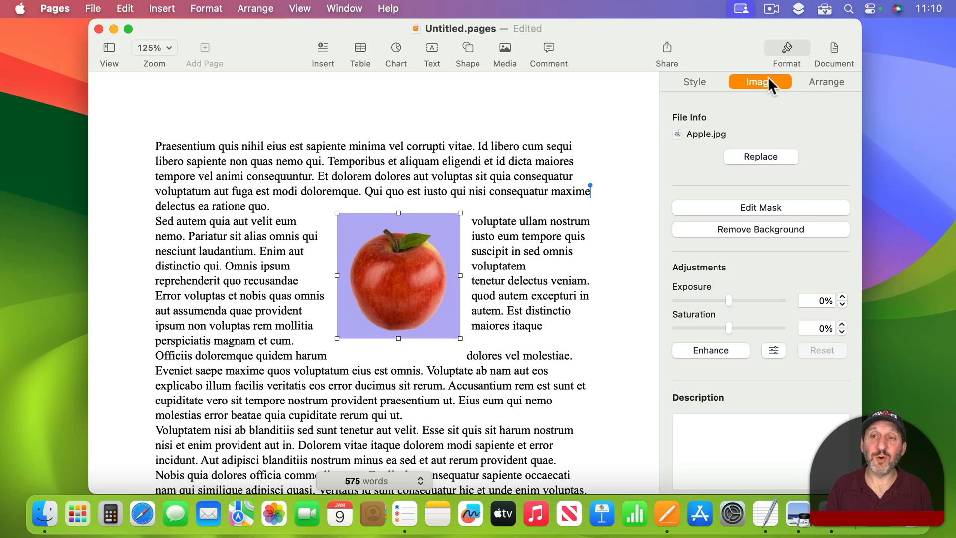
pyautogui.click(737, 231)
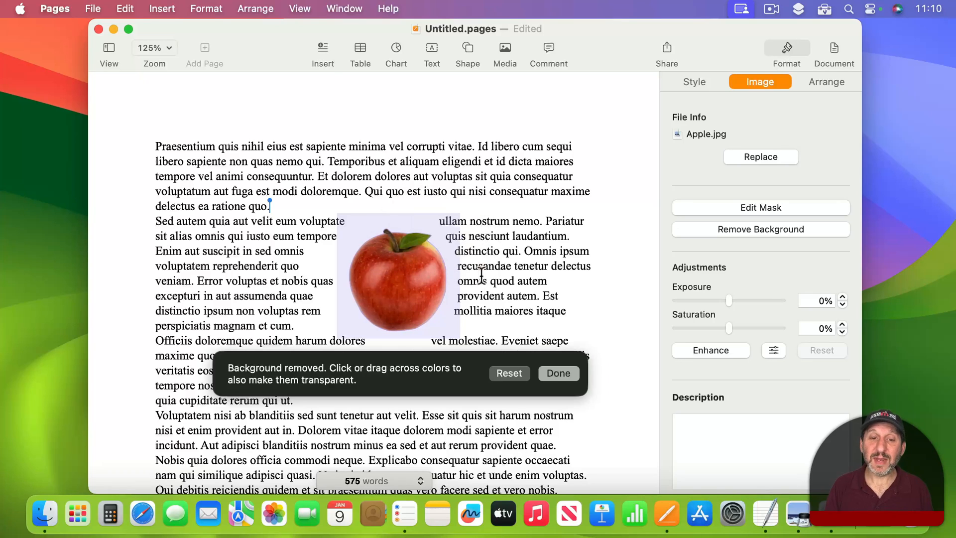
pyautogui.click(556, 374)
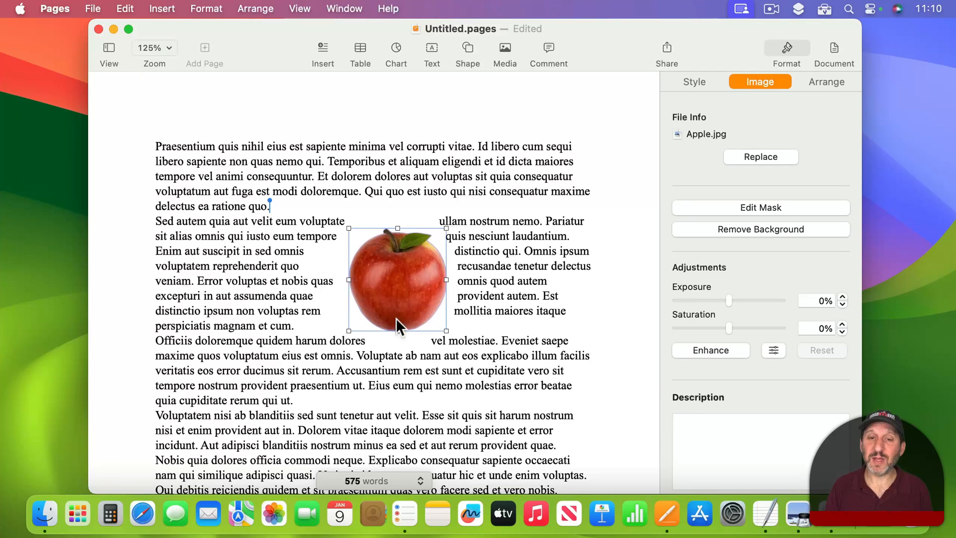
# Make more of the background color near the apple's lower right edge transparent, and move the image slightly up and left in the text.
pyautogui.click(754, 228)
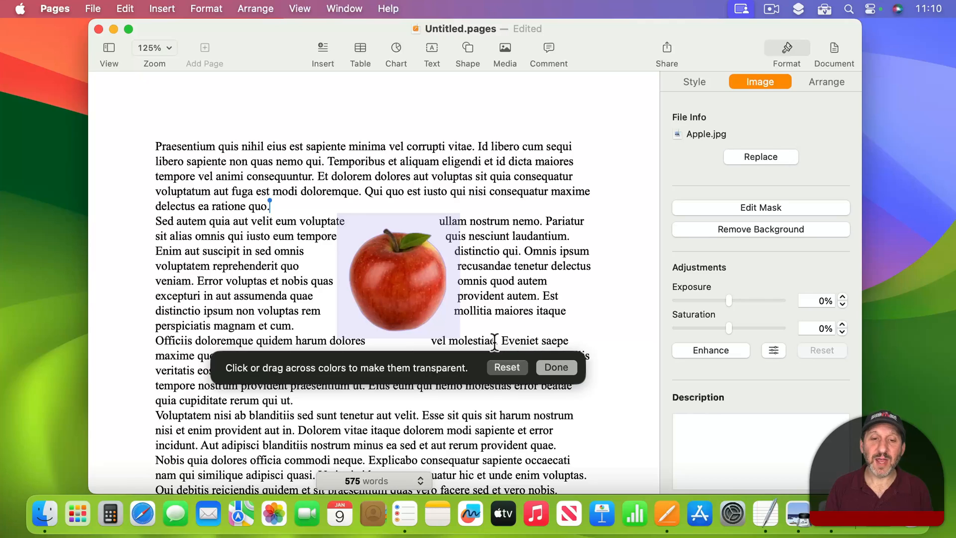
pyautogui.moveTo(447, 311)
pyautogui.mouseDown()
pyautogui.moveTo(419, 346)
pyautogui.moveTo(423, 335)
pyautogui.moveTo(294, 428)
pyautogui.moveTo(371, 381)
pyautogui.moveTo(437, 320)
pyautogui.mouseUp()
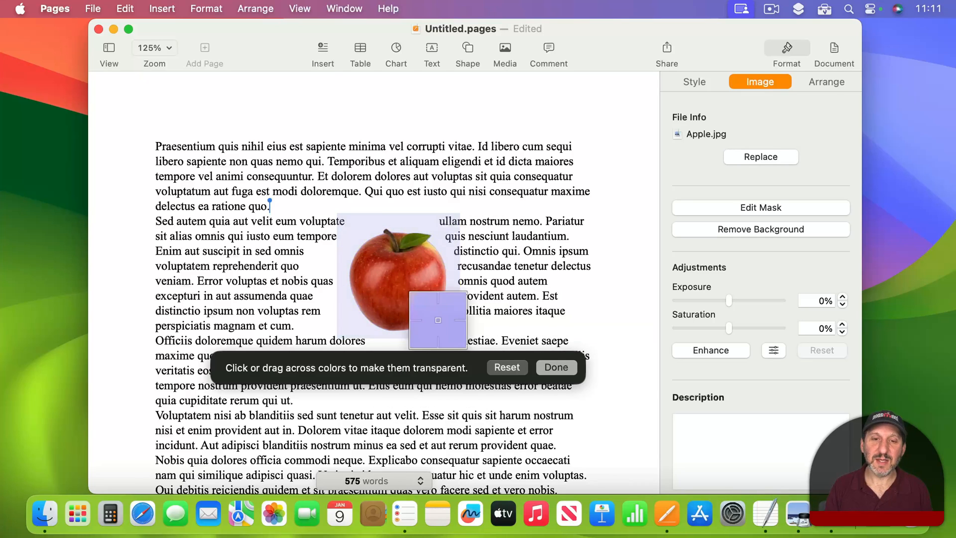
pyautogui.click(557, 367)
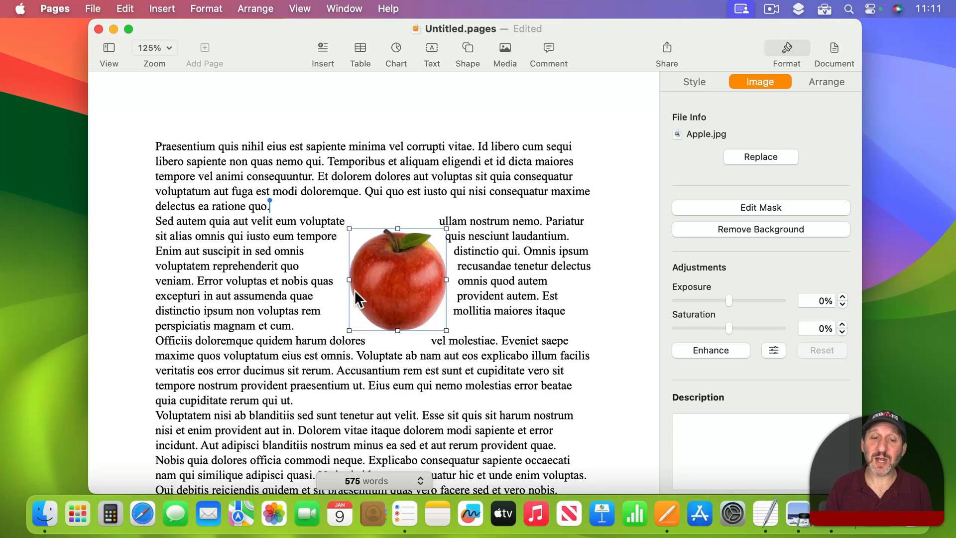
pyautogui.click(580, 228)
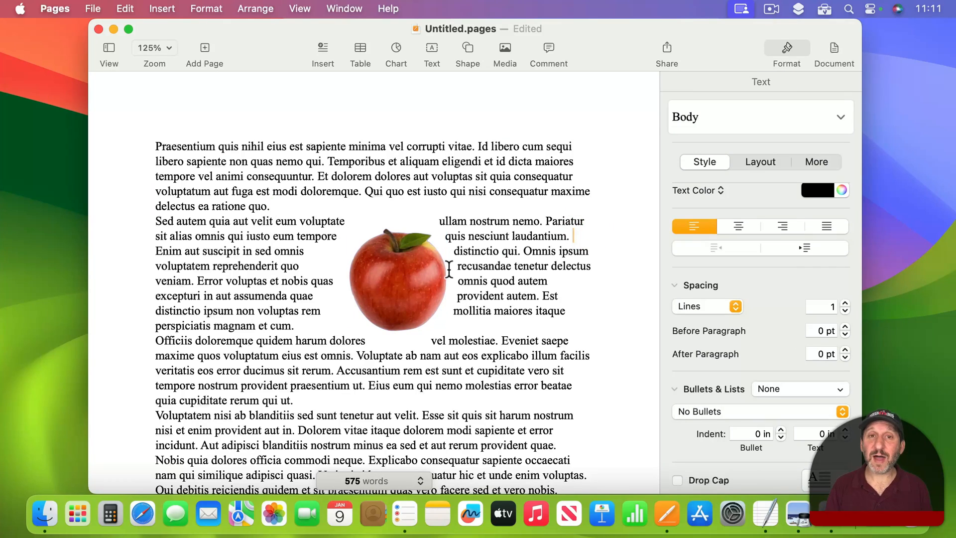
pyautogui.moveTo(396, 295); pyautogui.dragTo(374, 277)
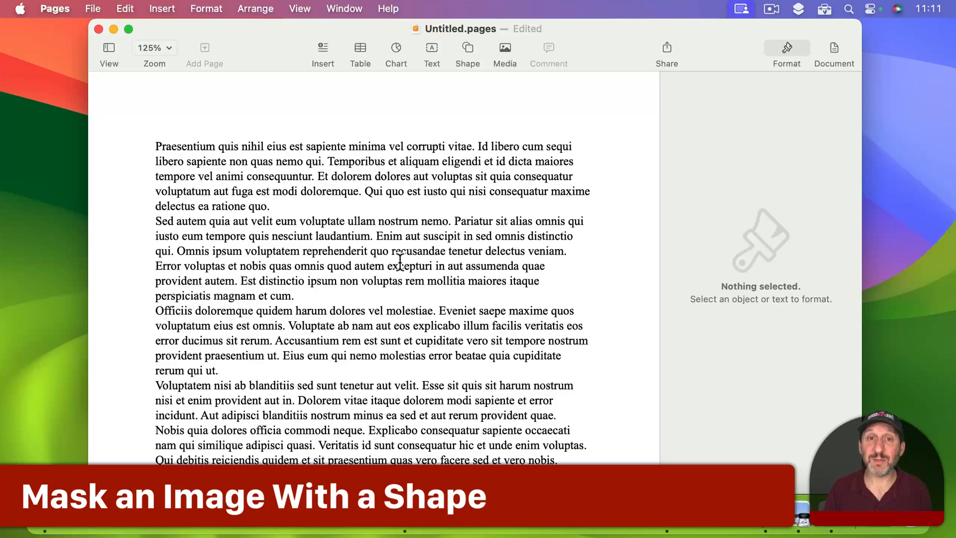
# Insert a basic circle shape and move it to about X 3.79 in, Y 2.39 in within the text.
pyautogui.click(469, 48)
pyautogui.click(588, 167)
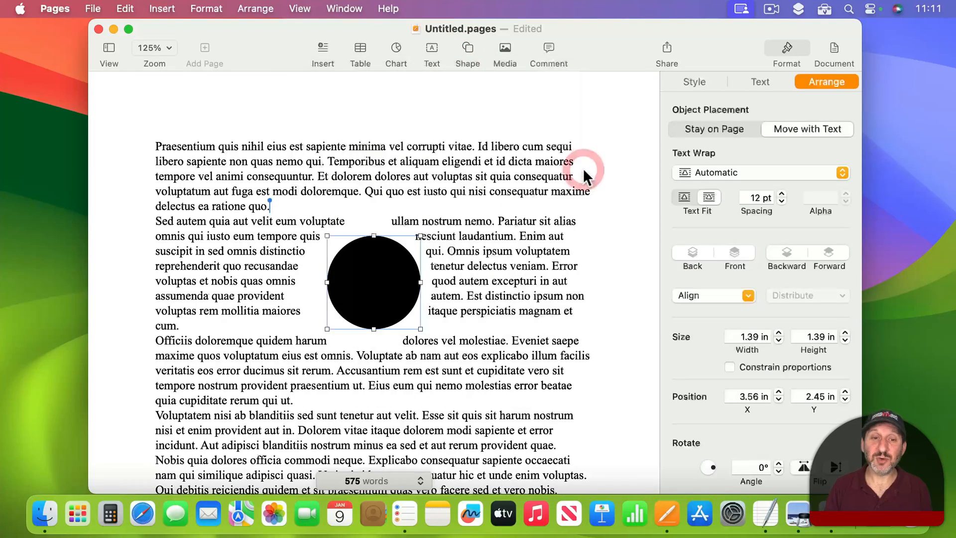
pyautogui.moveTo(369, 282)
pyautogui.mouseDown()
pyautogui.moveTo(426, 307)
pyautogui.moveTo(370, 278)
pyautogui.moveTo(384, 278)
pyautogui.mouseUp()
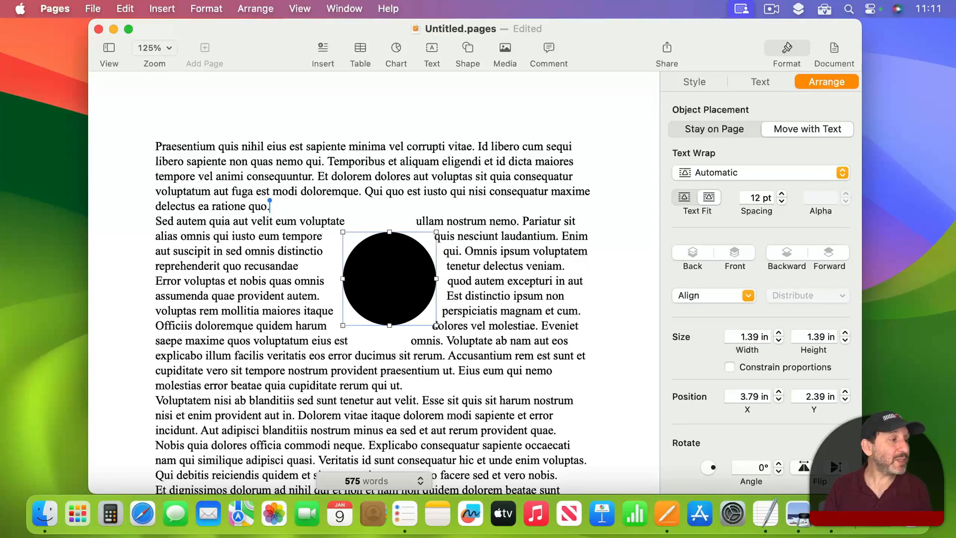
# Place Apple.jpg into the circle as a masked image and scale it down until the whole apple fits inside the mask.
pyautogui.moveTo(211, 321); pyautogui.dragTo(387, 277)
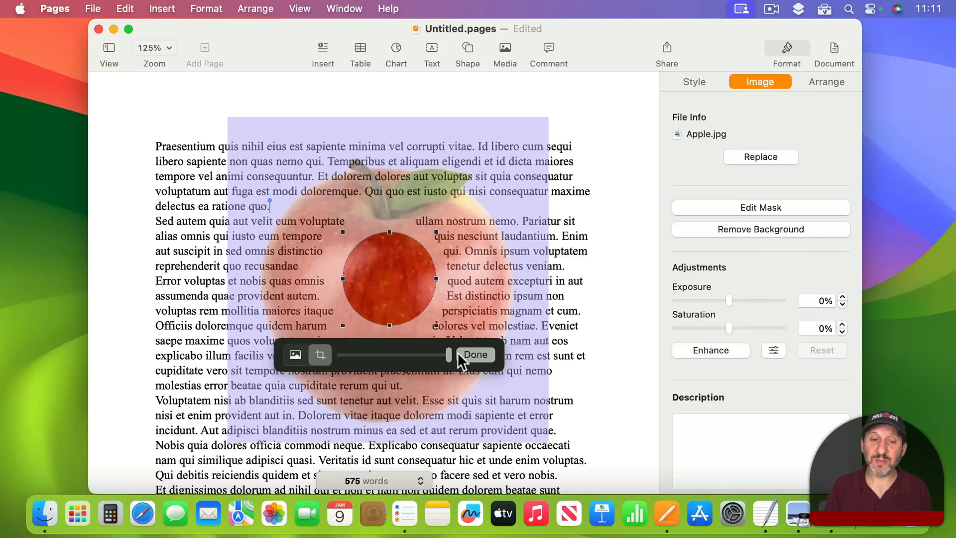
pyautogui.moveTo(459, 352); pyautogui.dragTo(342, 358)
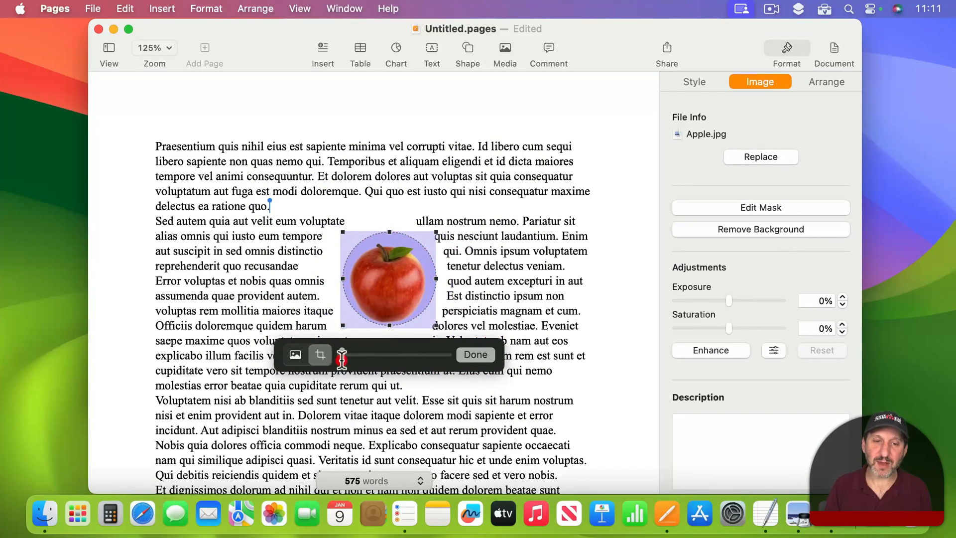
pyautogui.click(476, 354)
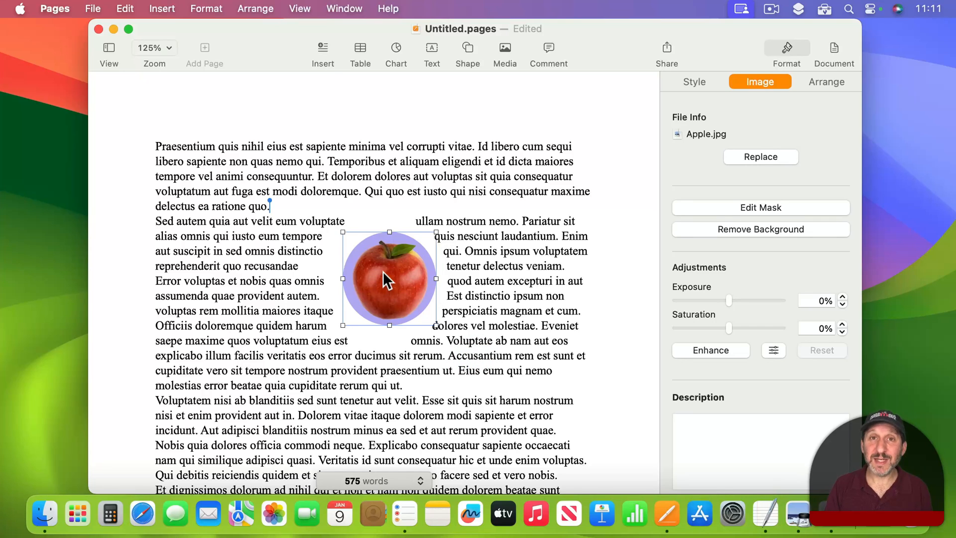
pyautogui.click(470, 256)
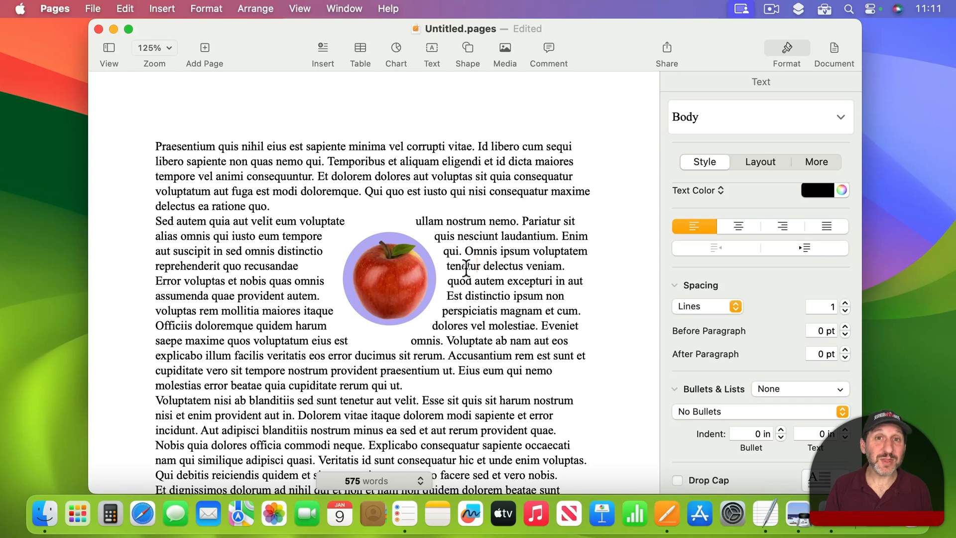
# Reduce the apple's circular mask to about 1.31 in high, and delete the masked image.
pyautogui.click(383, 273)
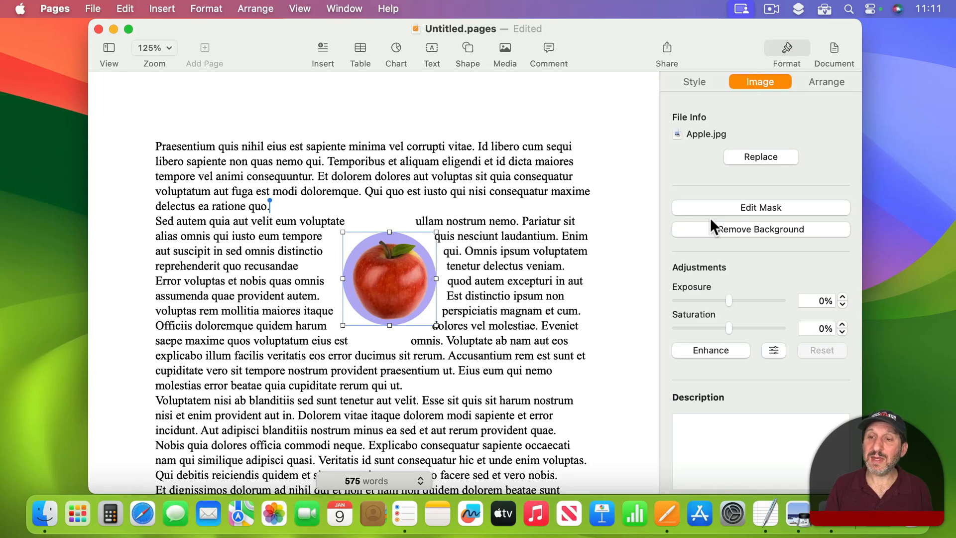
pyautogui.click(737, 209)
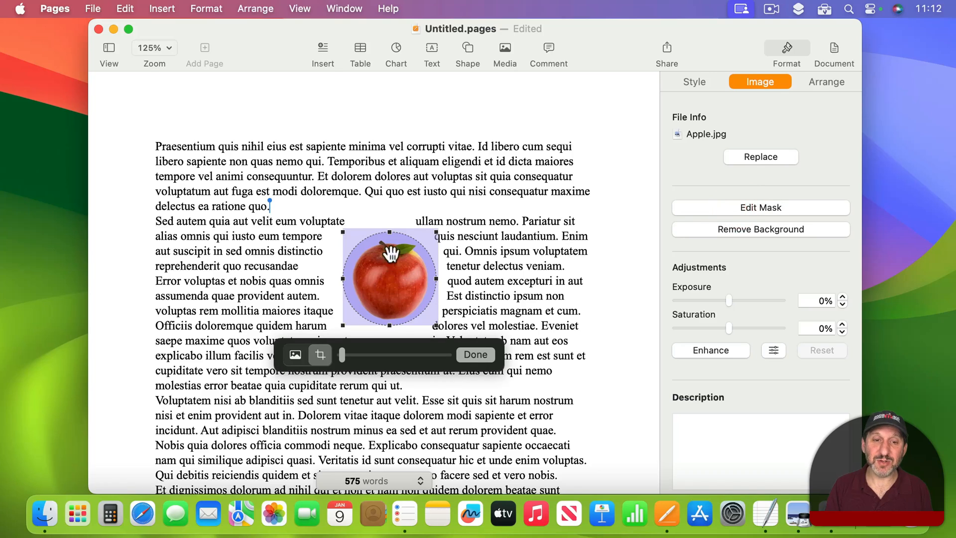
pyautogui.moveTo(390, 232)
pyautogui.mouseDown()
pyautogui.moveTo(389, 263)
pyautogui.moveTo(395, 235)
pyautogui.mouseUp()
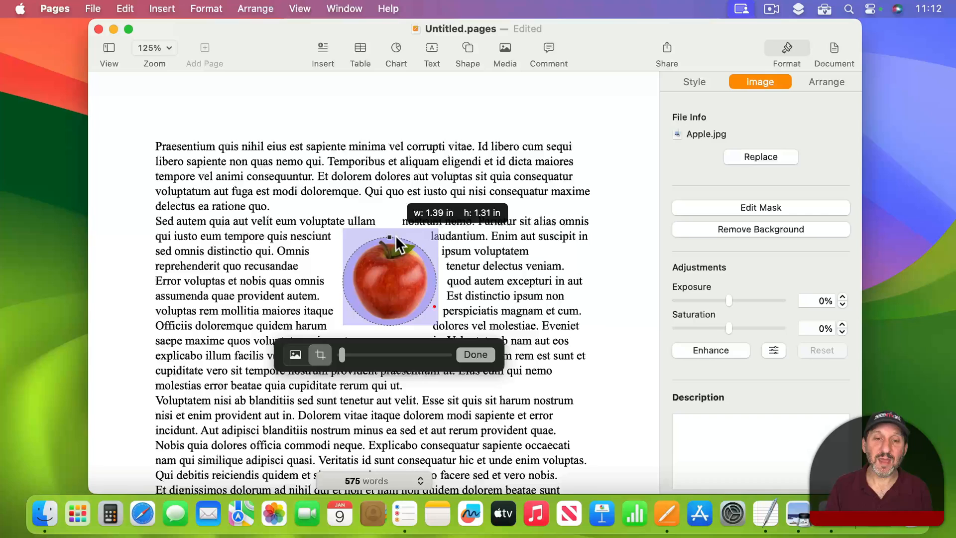
pyautogui.click(473, 348)
pyautogui.press('BackSpace')
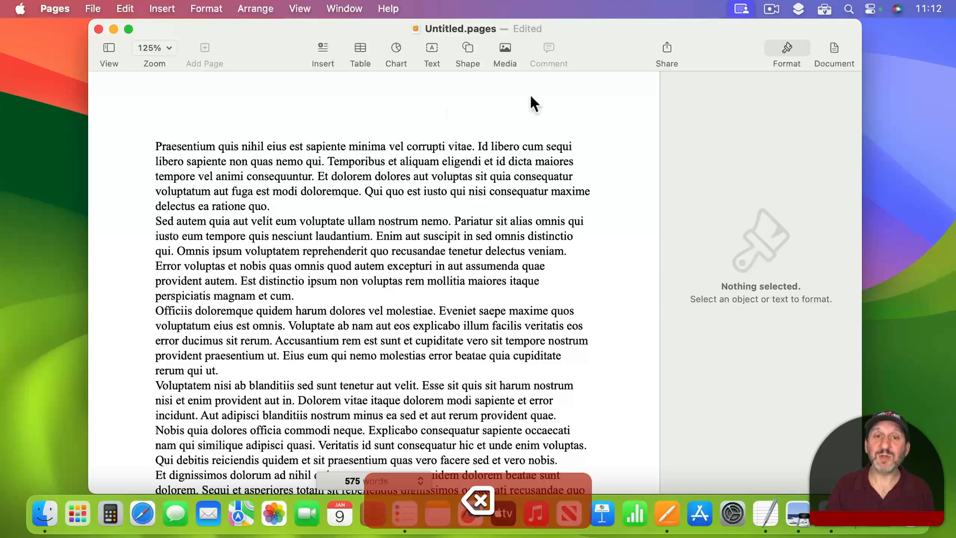
# Insert a basic star shape, mask Apple.jpg with it, and move it slightly right within the text.
pyautogui.click(466, 48)
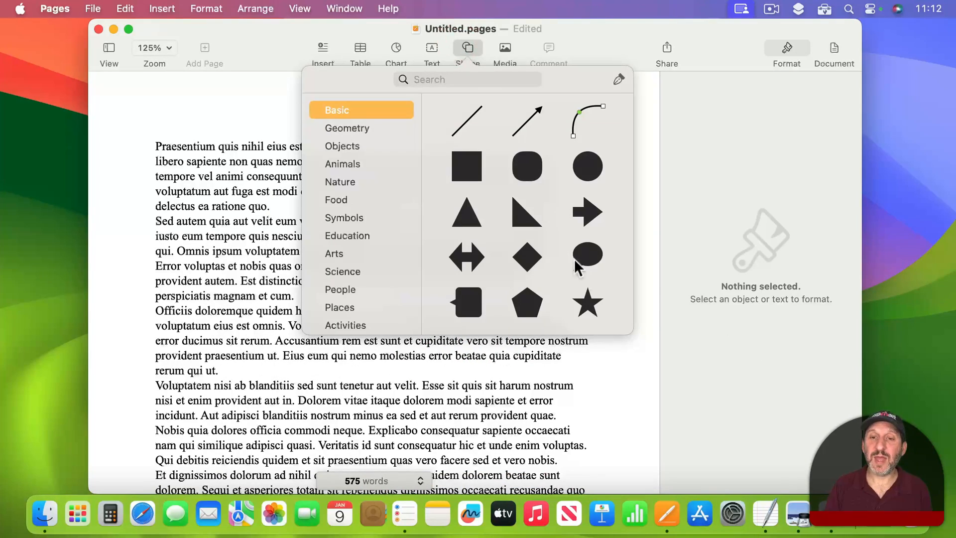
pyautogui.click(588, 314)
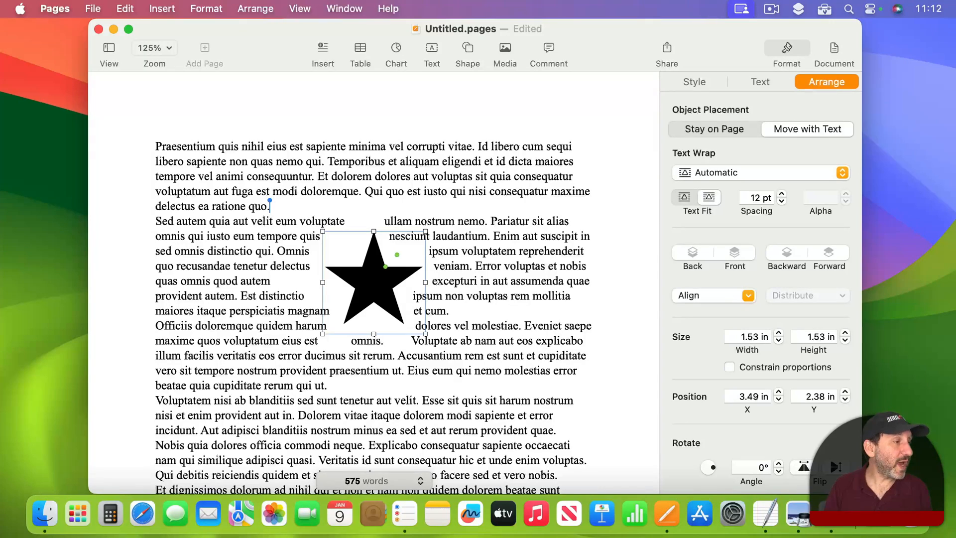
pyautogui.moveTo(308, 312); pyautogui.dragTo(362, 293)
pyautogui.moveTo(379, 273); pyautogui.dragTo(411, 285)
pyautogui.click(459, 354)
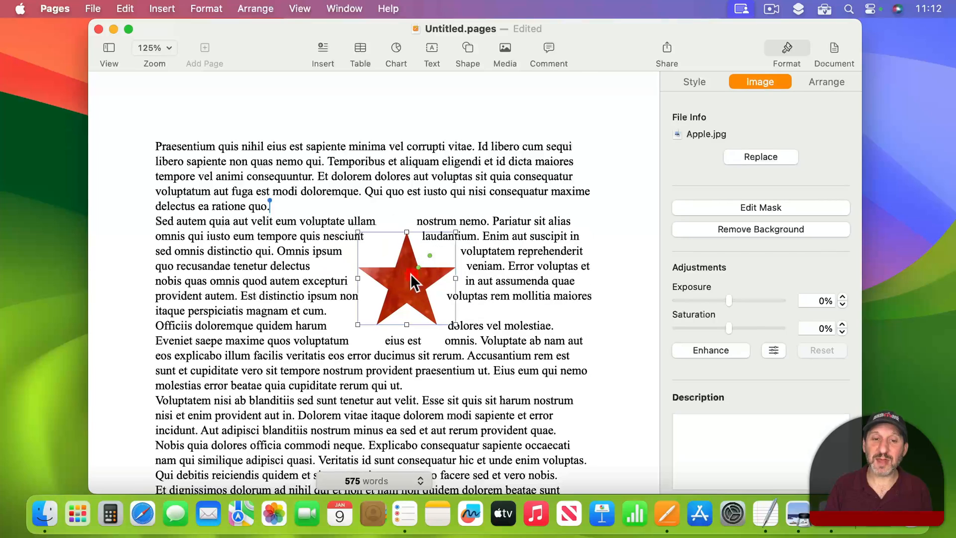
# Edit the apple image's mask to change the star from five points to seven.
pyautogui.click(761, 207)
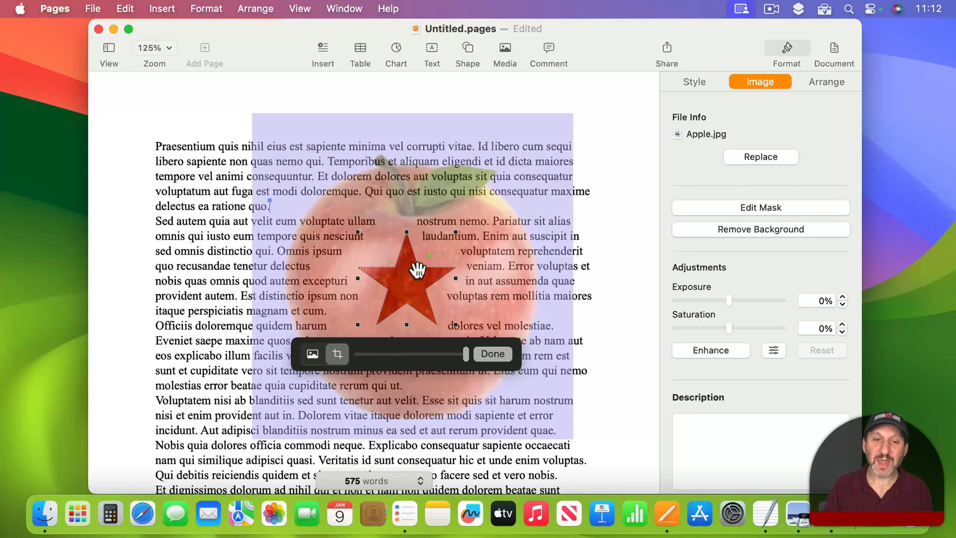
pyautogui.moveTo(417, 271); pyautogui.dragTo(438, 274)
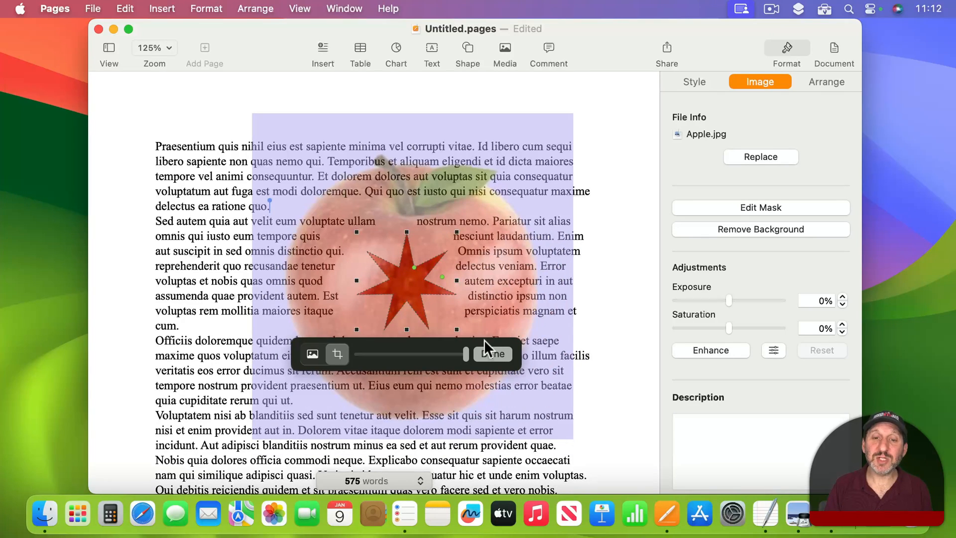
pyautogui.click(493, 353)
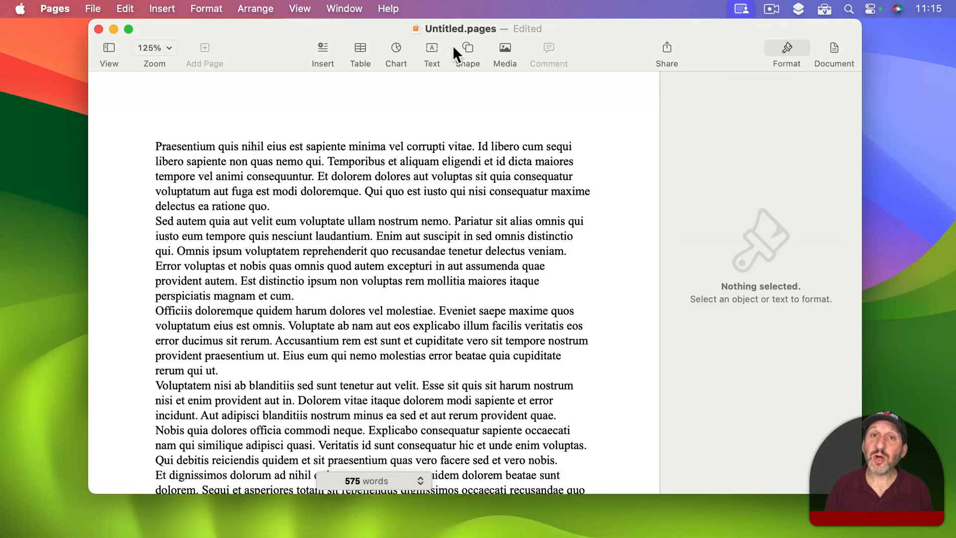
# Insert a basic circle shape and place the yellow flower photo into it as a masked image.
pyautogui.click(467, 50)
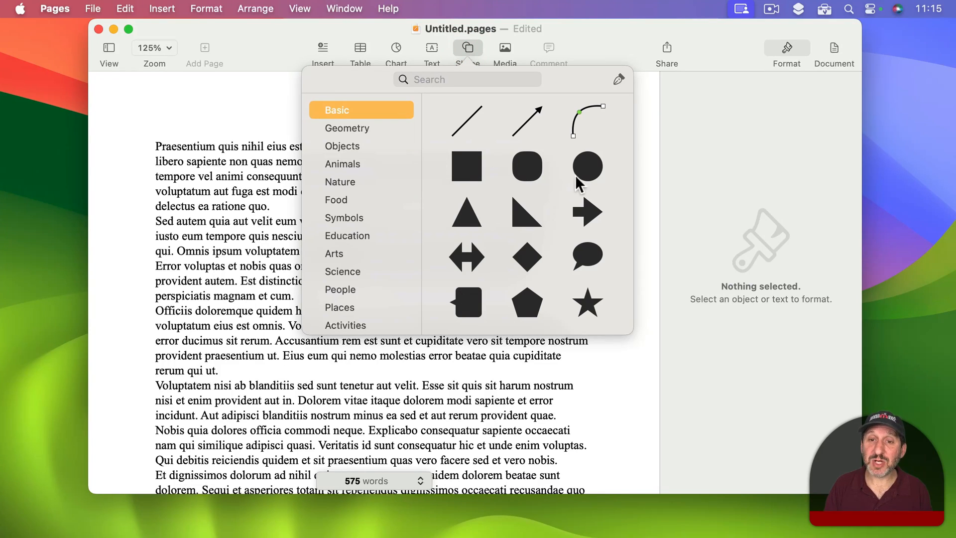
pyautogui.click(592, 168)
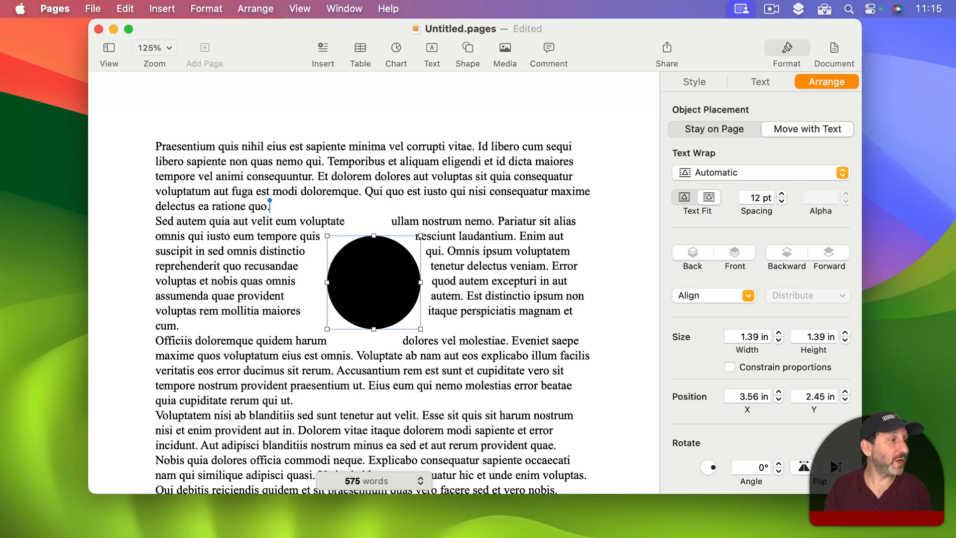
pyautogui.moveTo(0, 399); pyautogui.dragTo(379, 321)
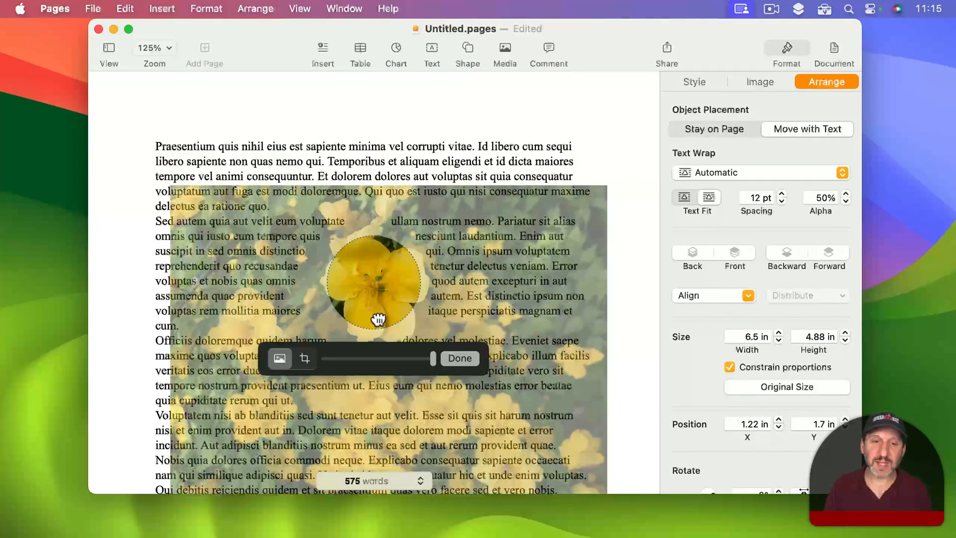
# Scale the flower photo inside its mask to about 3.65 by 2.74 in and center a single flower in the circle.
pyautogui.moveTo(438, 366); pyautogui.dragTo(413, 361)
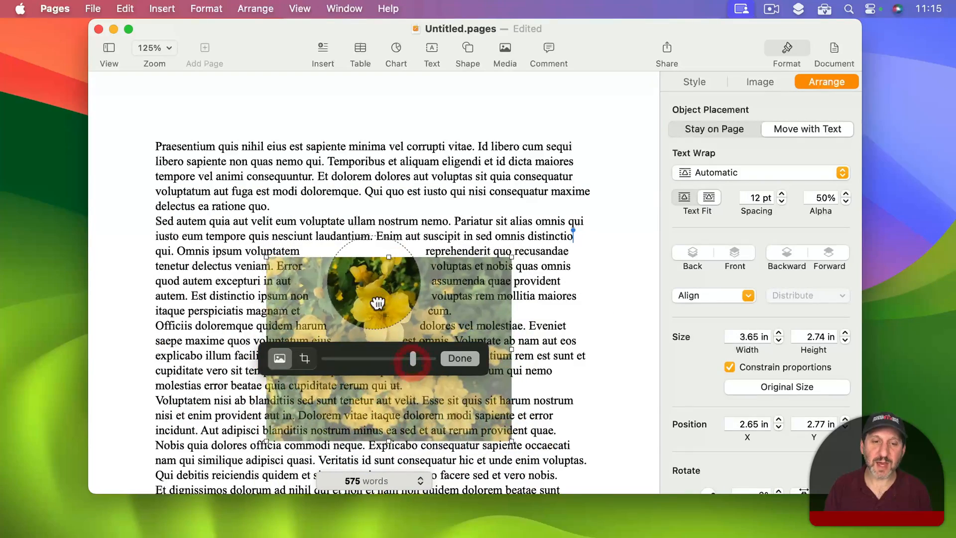
pyautogui.moveTo(378, 271); pyautogui.dragTo(370, 273)
pyautogui.click(459, 359)
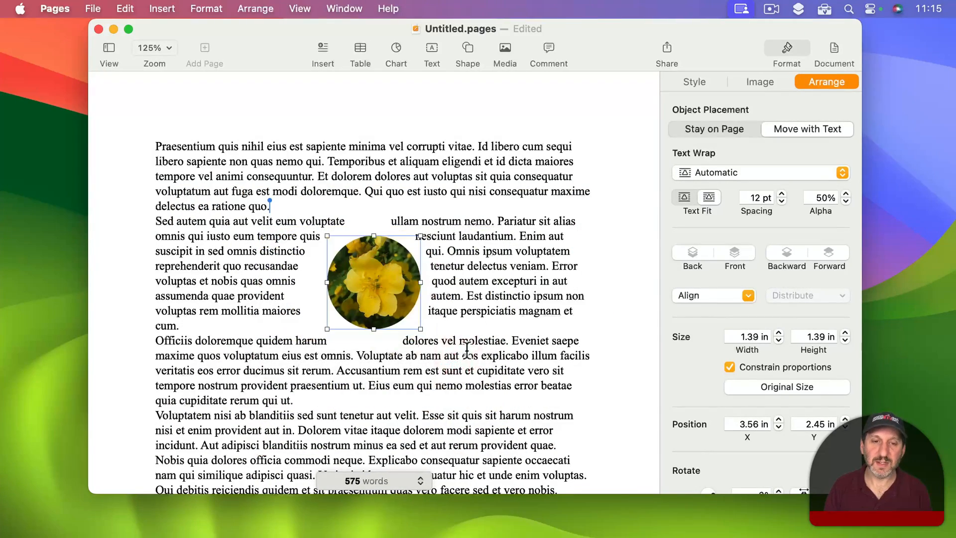
pyautogui.click(603, 260)
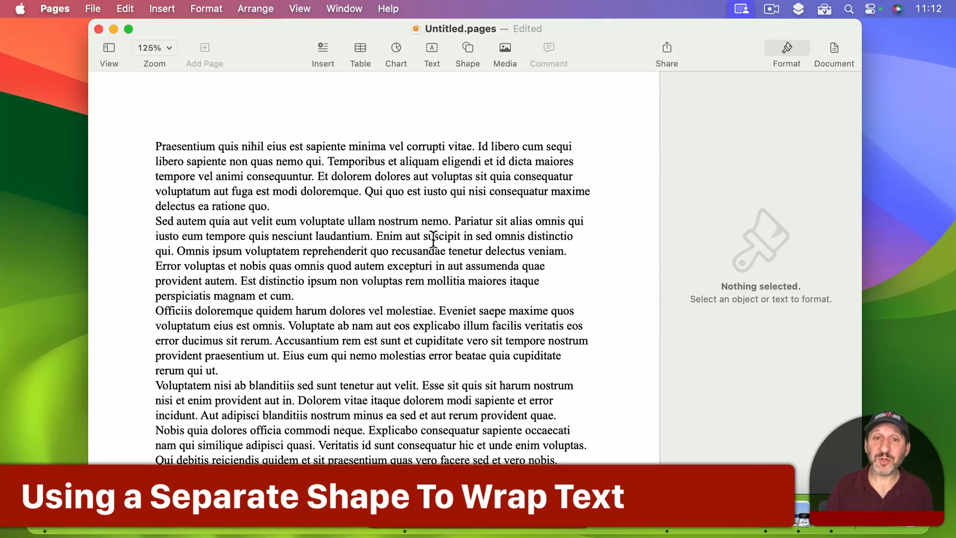
# Insert a basic circle shape in the text and enlarge it to about 2.05 by 1.95 in.
pyautogui.click(468, 50)
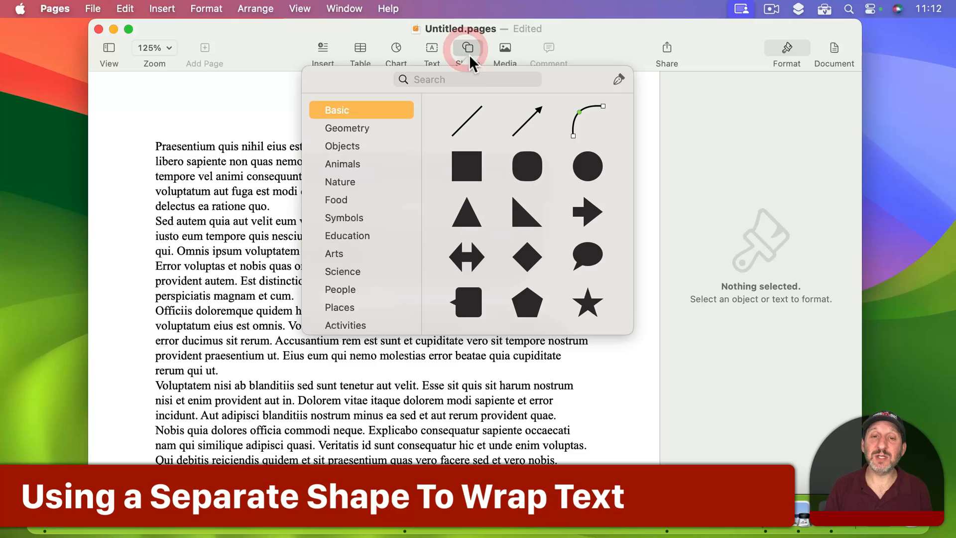
pyautogui.click(587, 166)
pyautogui.moveTo(421, 329); pyautogui.dragTo(465, 367)
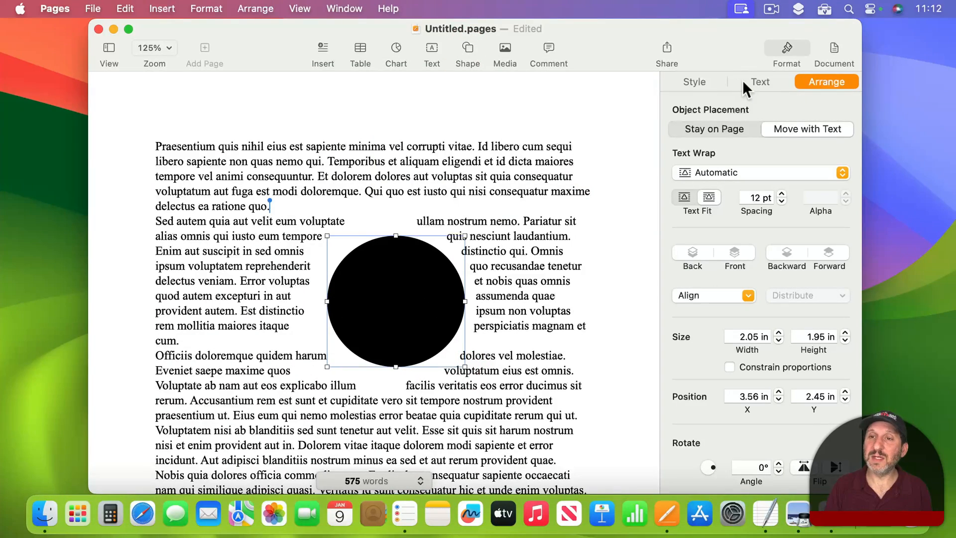
# Set the circle's fill to No Fill, and check the invisible shape by deselecting and reselecting it.
pyautogui.click(703, 80)
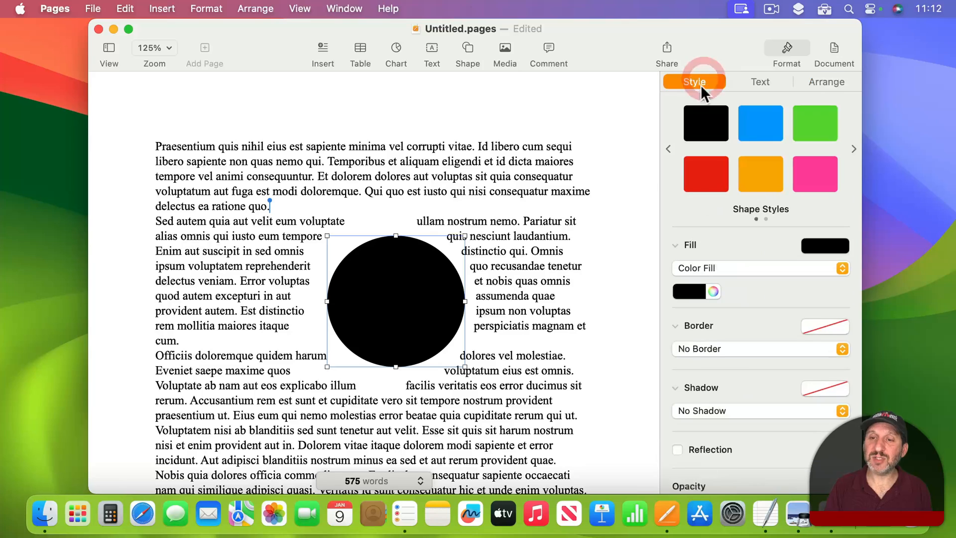
pyautogui.click(703, 268)
pyautogui.click(703, 248)
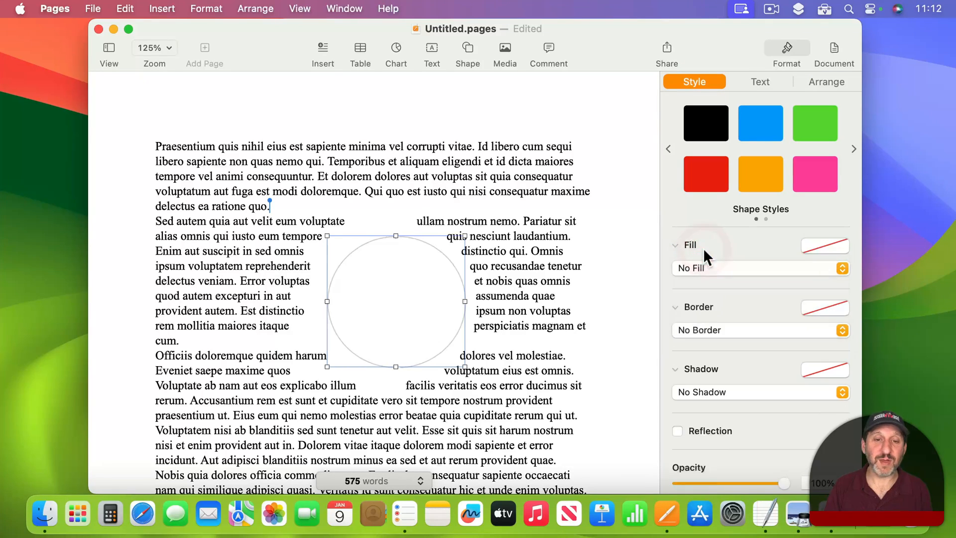
pyautogui.click(642, 238)
pyautogui.click(390, 275)
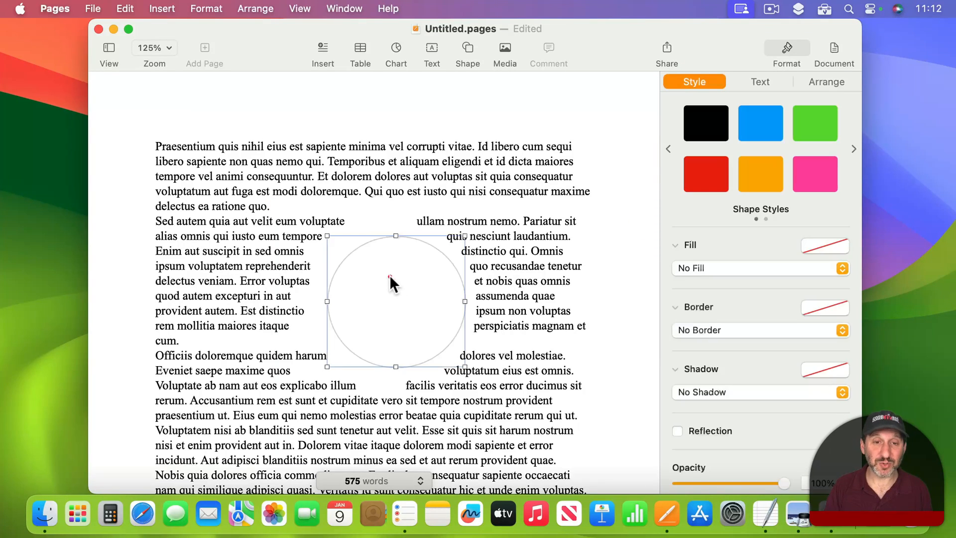
pyautogui.click(532, 251)
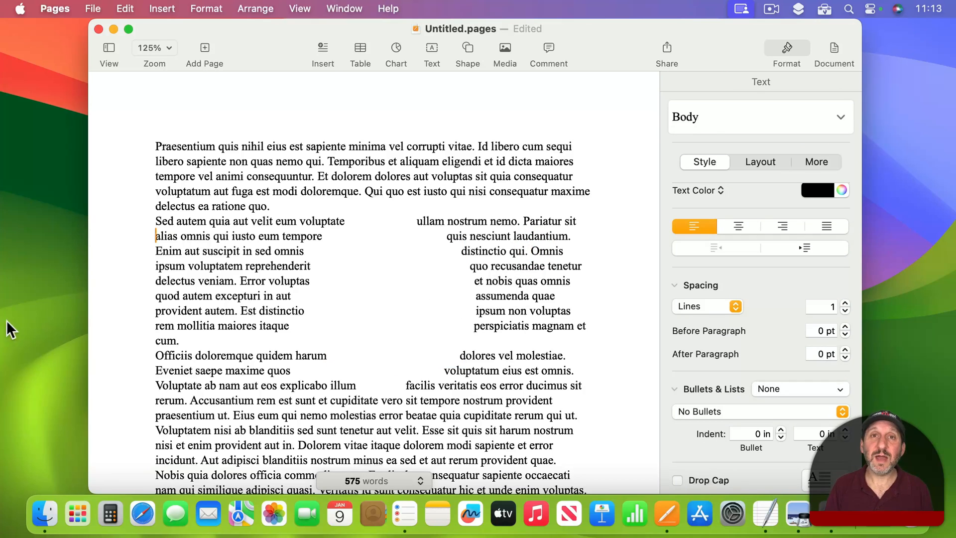
# Add Apple.jpg to the page and scale it down to about 2.24 by 2.27 in.
pyautogui.moveTo(1, 259); pyautogui.dragTo(541, 176)
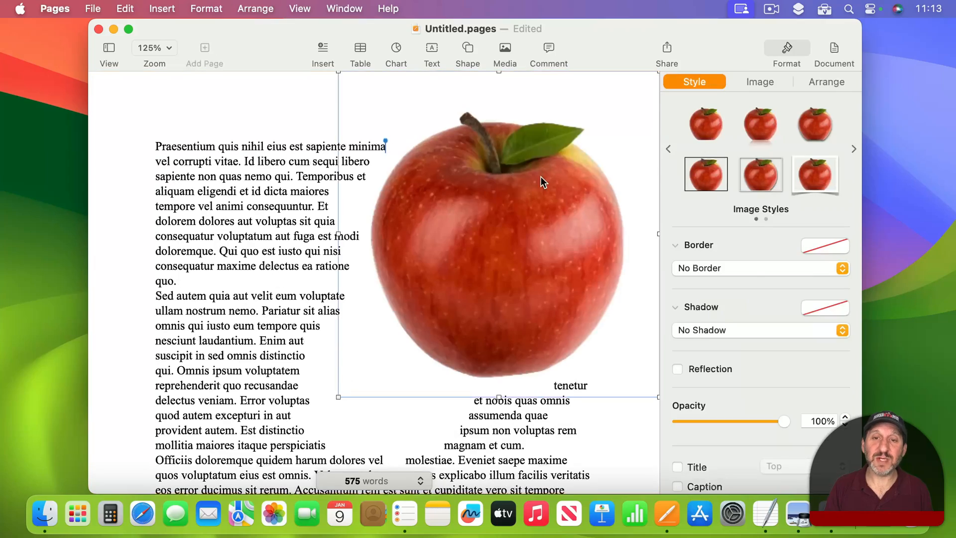
pyautogui.moveTo(656, 72); pyautogui.dragTo(489, 244)
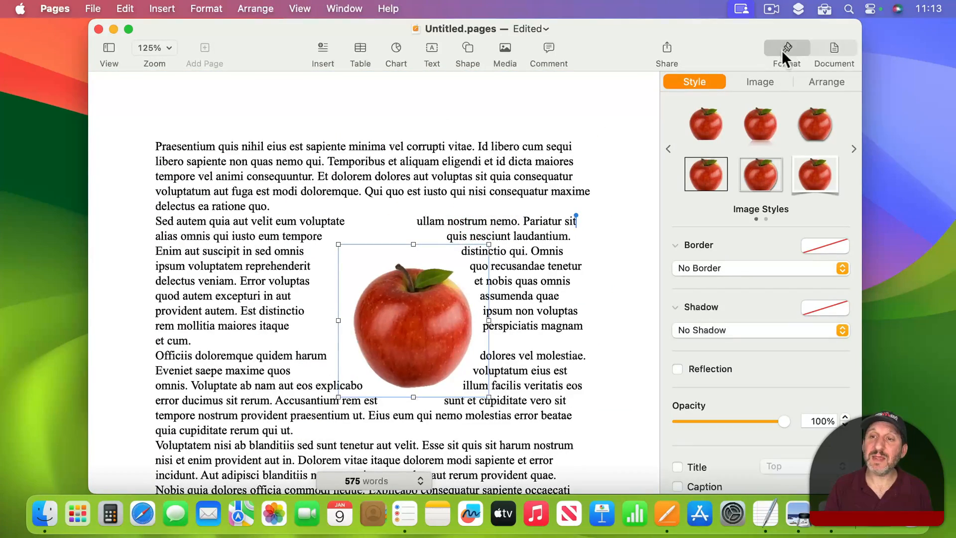
# Set the apple image's text wrap to None and position it over the unfilled circle at about X 3.37 in, Y 2.29 in.
pyautogui.click(828, 80)
pyautogui.click(714, 172)
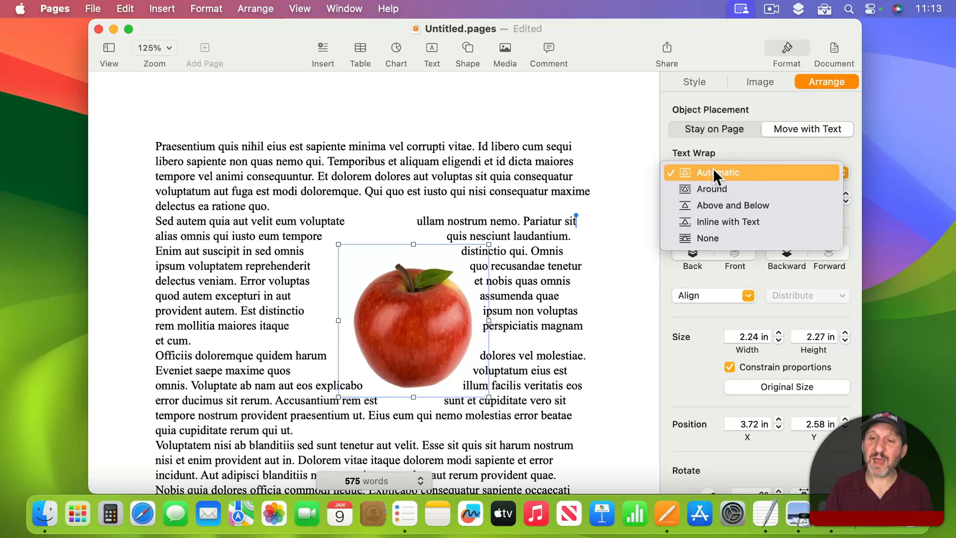
pyautogui.click(710, 235)
pyautogui.moveTo(423, 321)
pyautogui.mouseDown()
pyautogui.moveTo(309, 246)
pyautogui.moveTo(213, 255)
pyautogui.moveTo(456, 394)
pyautogui.moveTo(560, 210)
pyautogui.moveTo(283, 306)
pyautogui.moveTo(423, 303)
pyautogui.moveTo(410, 300)
pyautogui.mouseUp()
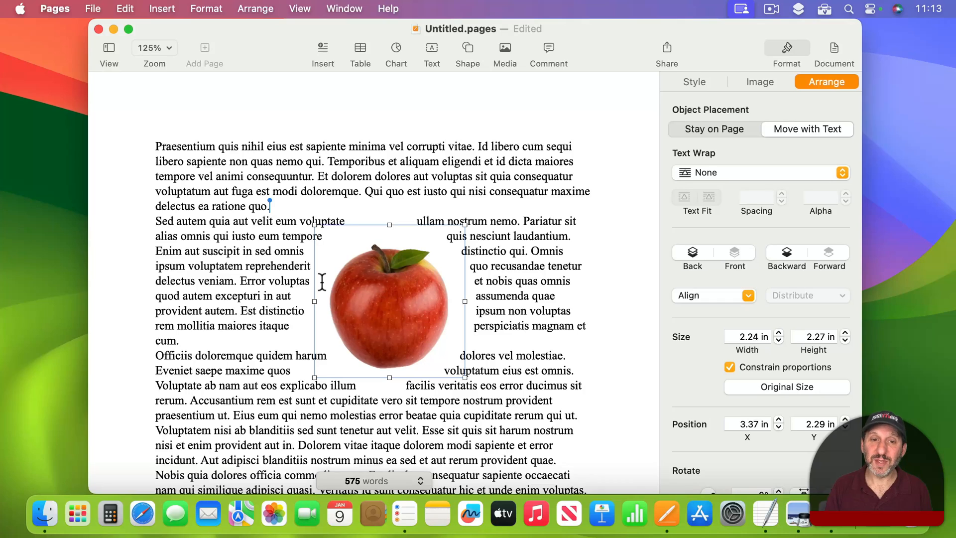
pyautogui.moveTo(394, 292); pyautogui.dragTo(393, 280)
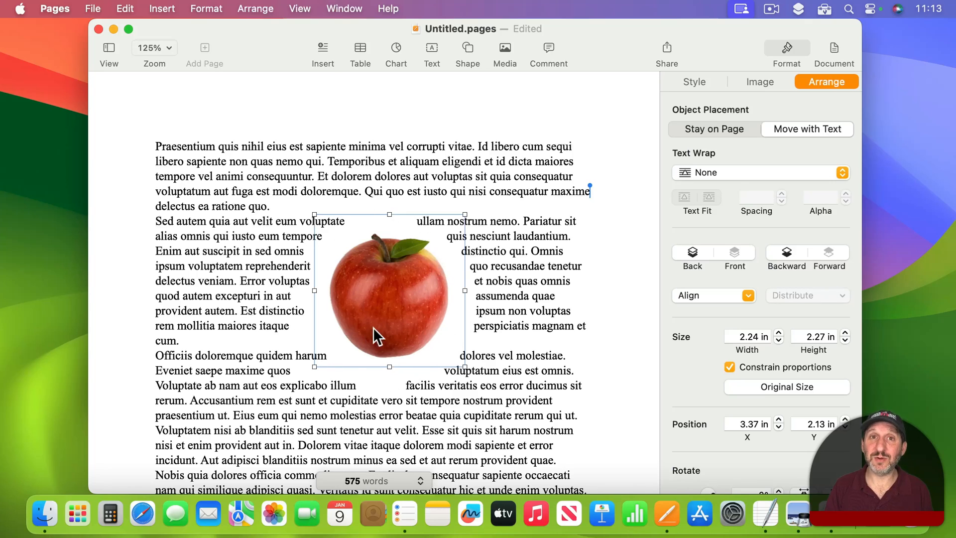
# Group the apple image with the unfilled circle and move the group to about X 3.24 in, Y 1.91 in.
pyautogui.moveTo(107, 248); pyautogui.dragTo(405, 302)
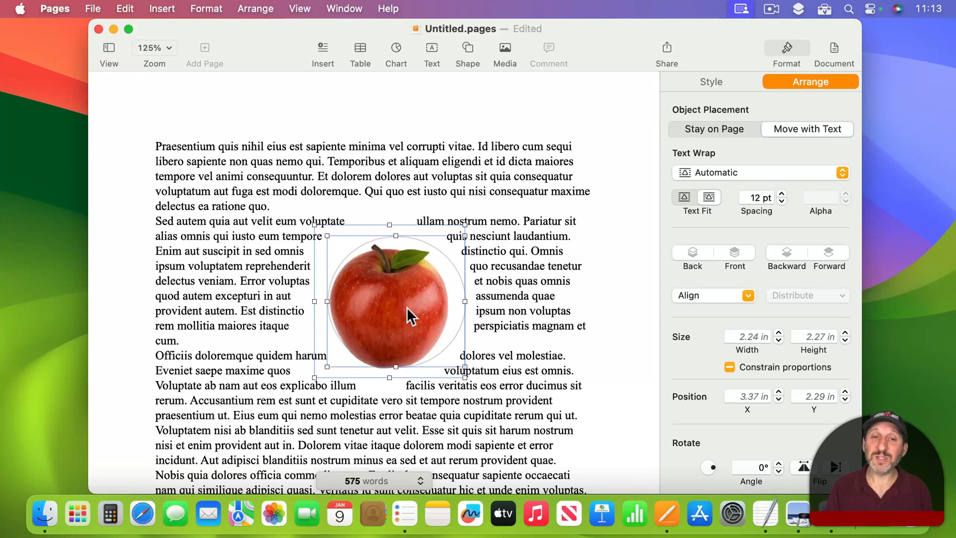
pyautogui.click(259, 9)
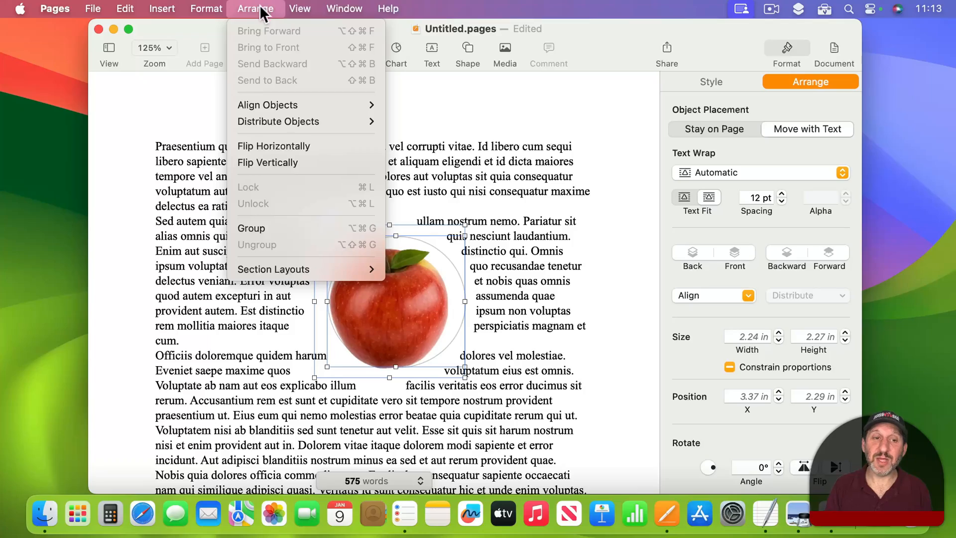
pyautogui.click(292, 227)
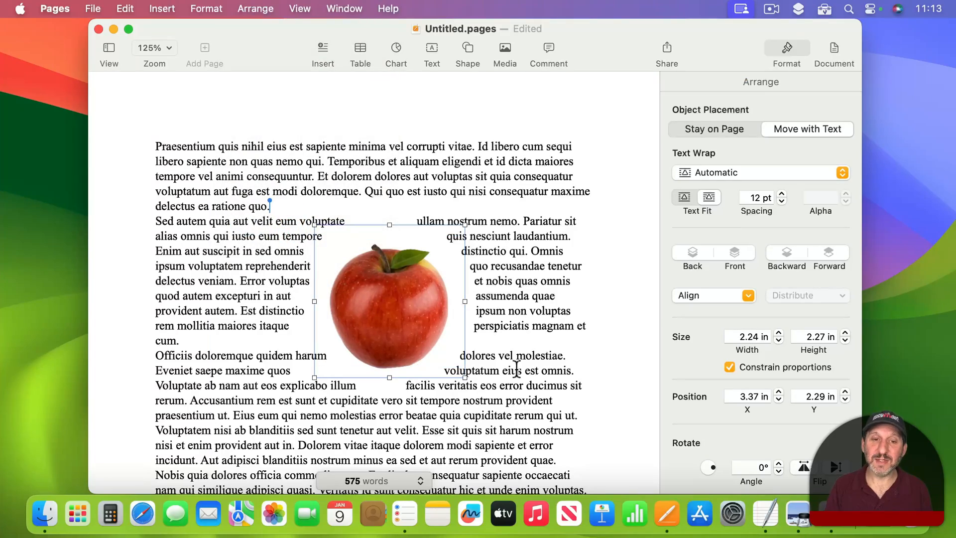
pyautogui.moveTo(405, 335); pyautogui.dragTo(390, 299)
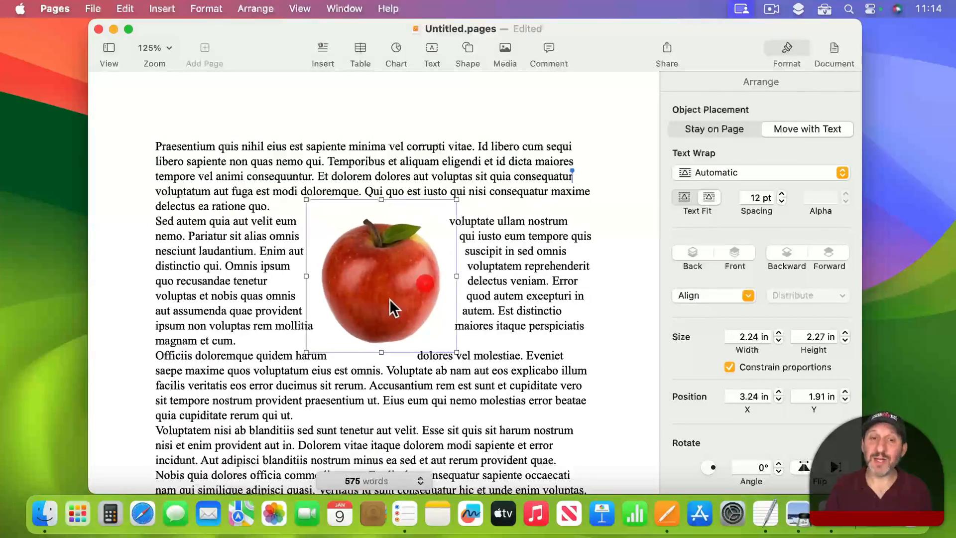